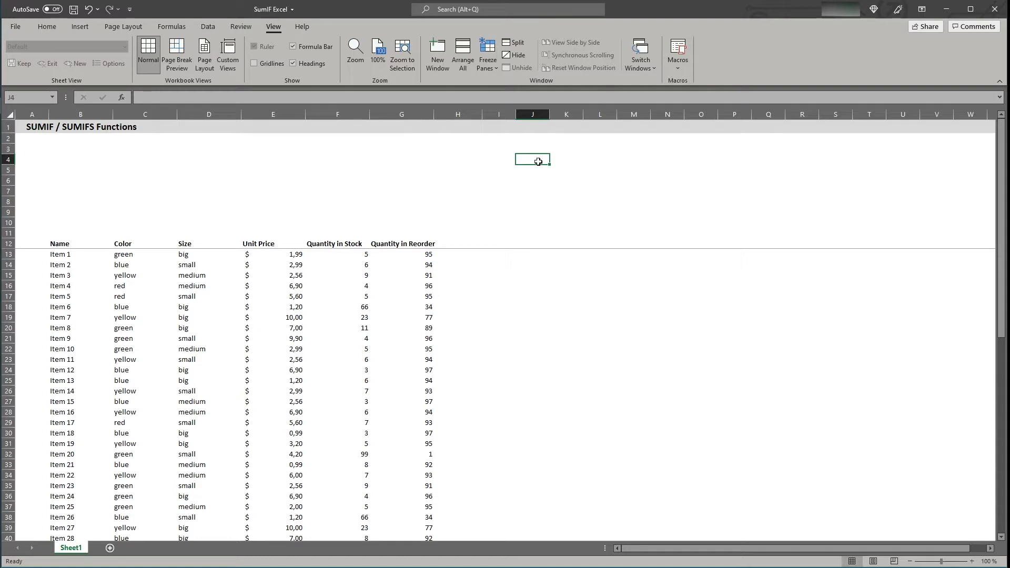
Enter "Question 1: What is the total quantity of green items that are still in stock?" in cell J4.
text(Question 1: What is the total quantity of green items that are still in stock?)
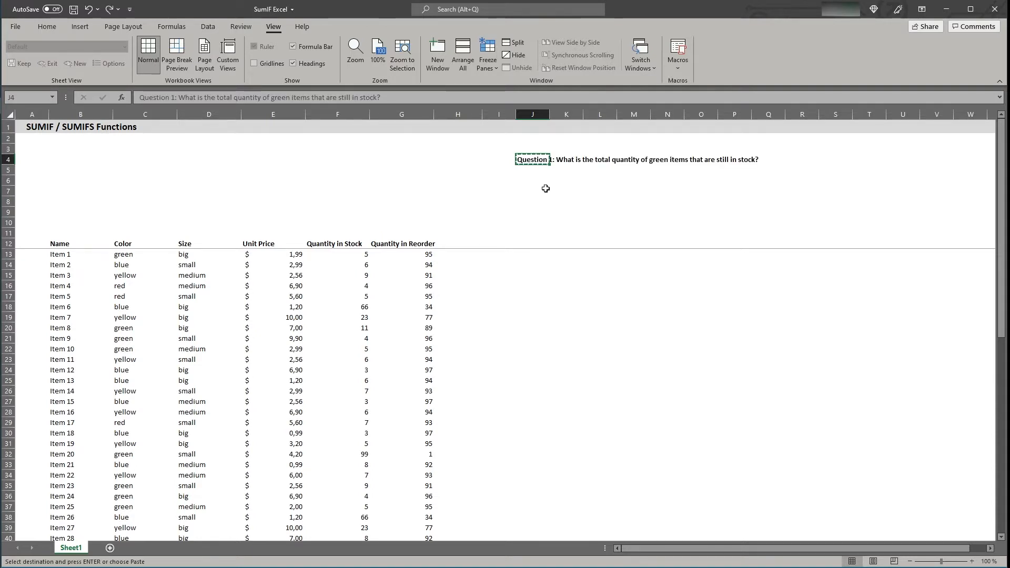
click(542, 189)
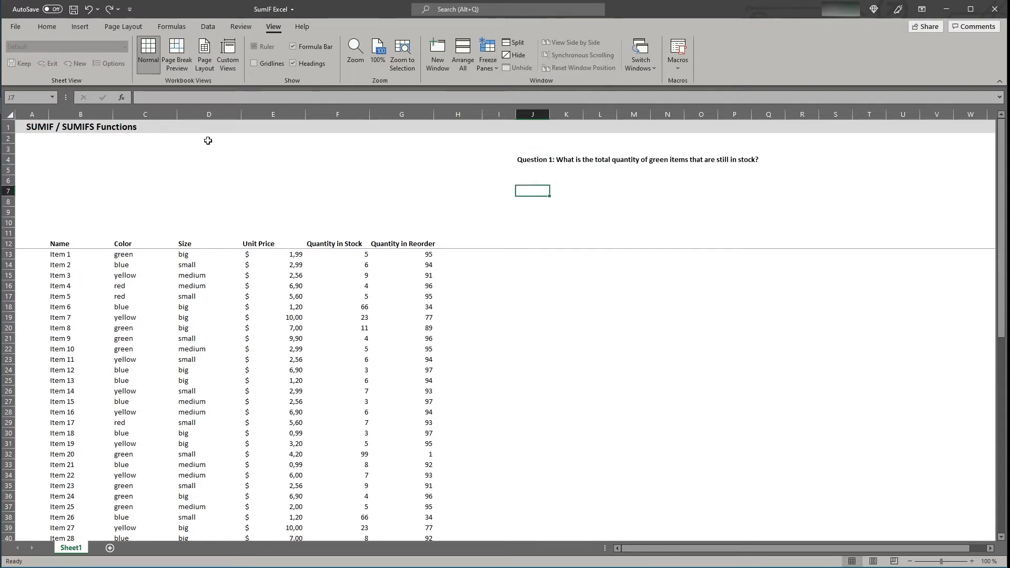
Highlight the Color column and the Quantity in Stock column to review the data the question needs.
key(ctrl+Home)
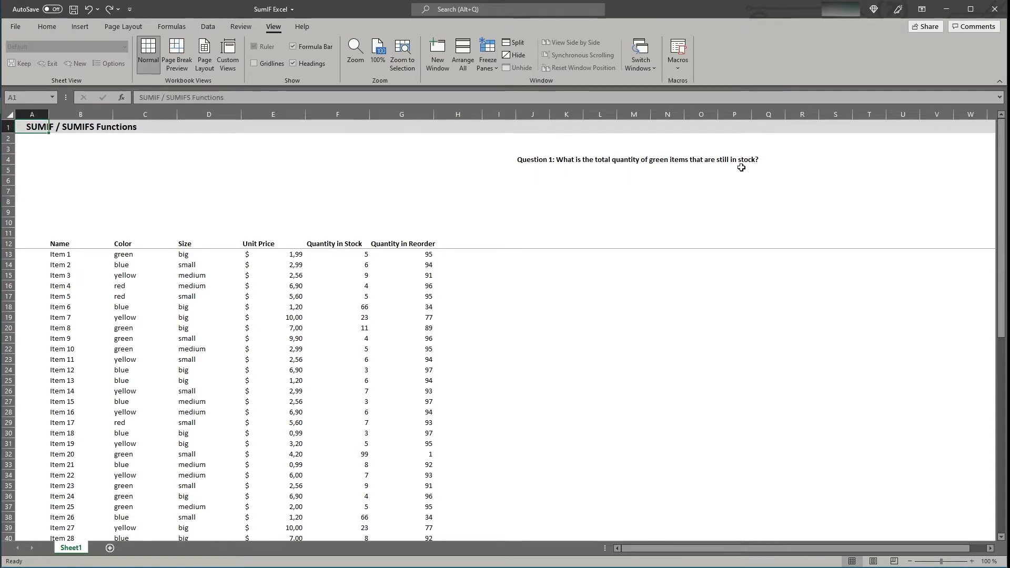
click(145, 114)
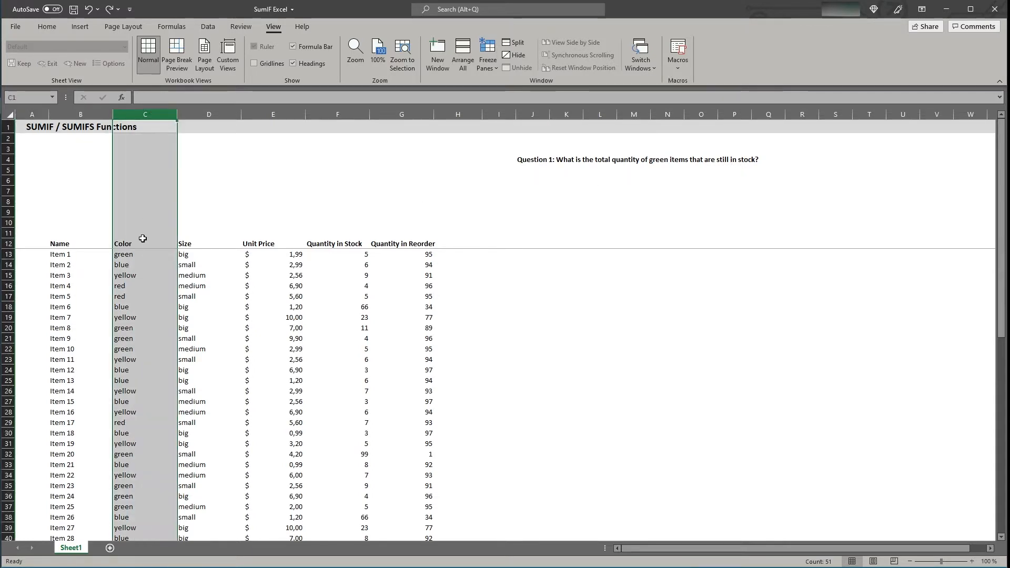
click(336, 112)
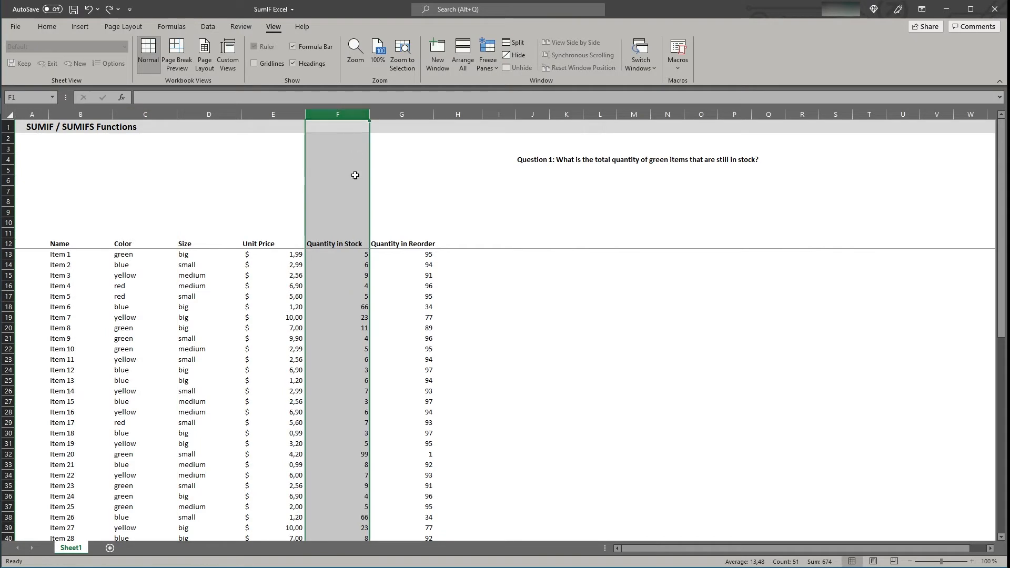
Start a SUMIF formula with a leading plus sign in cell J6.
click(530, 180)
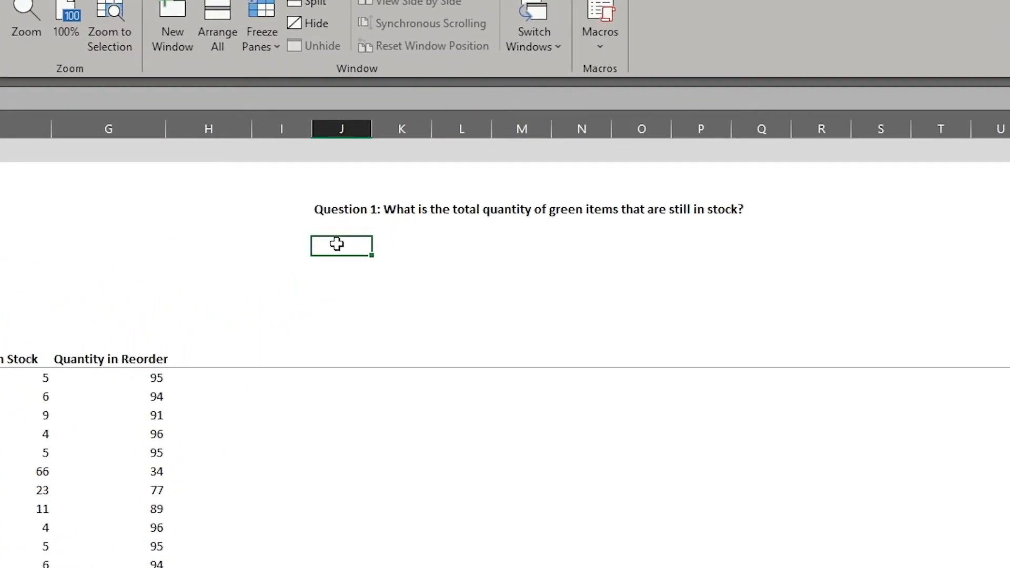
text(+)
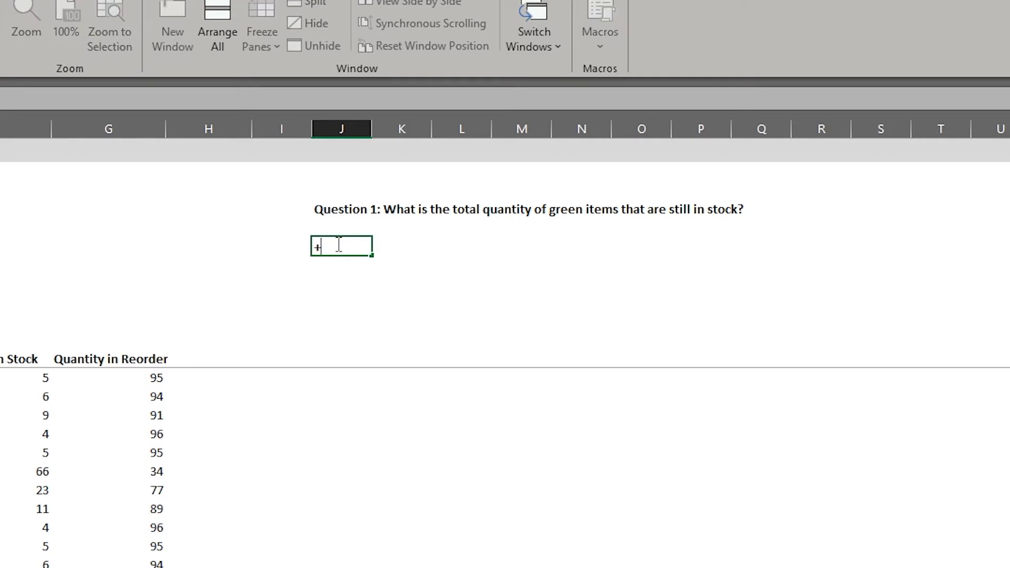
text(sum)
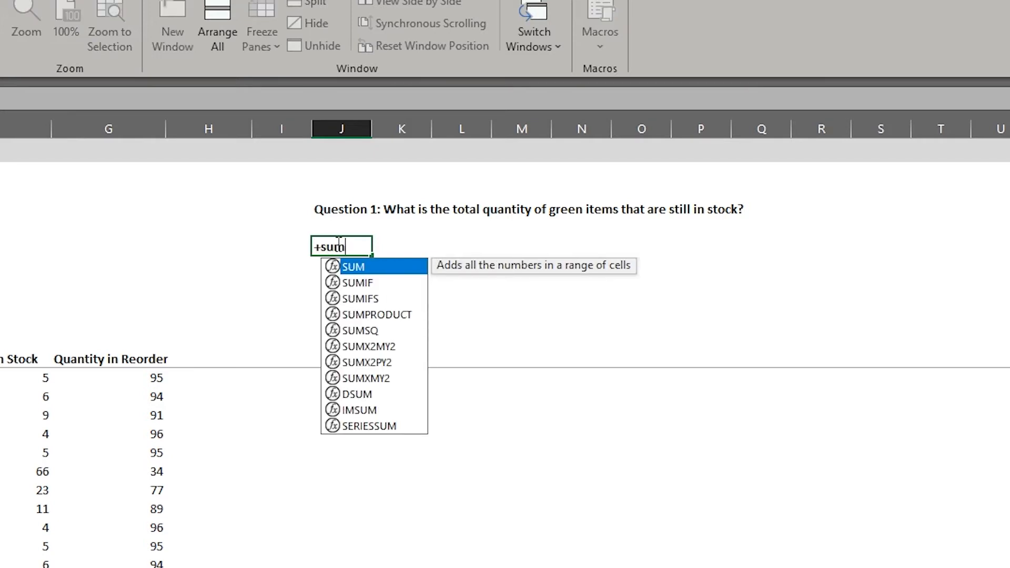
text(if)
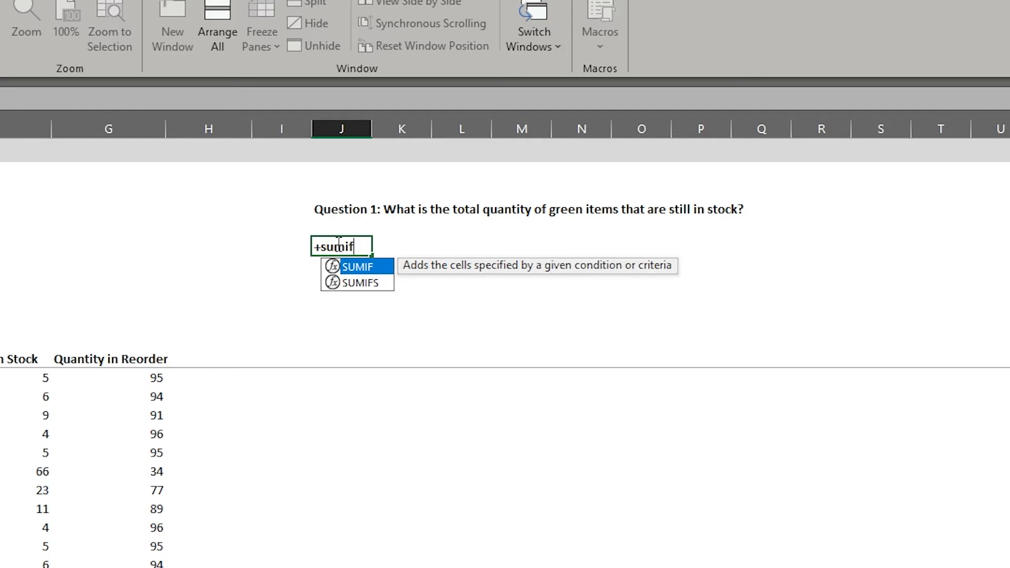
text(()
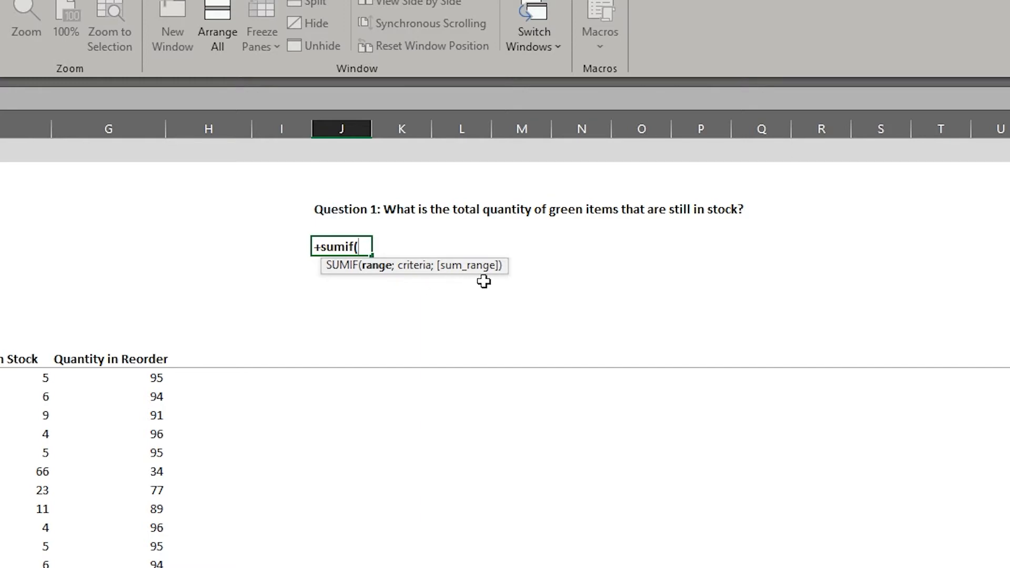
click(139, 254)
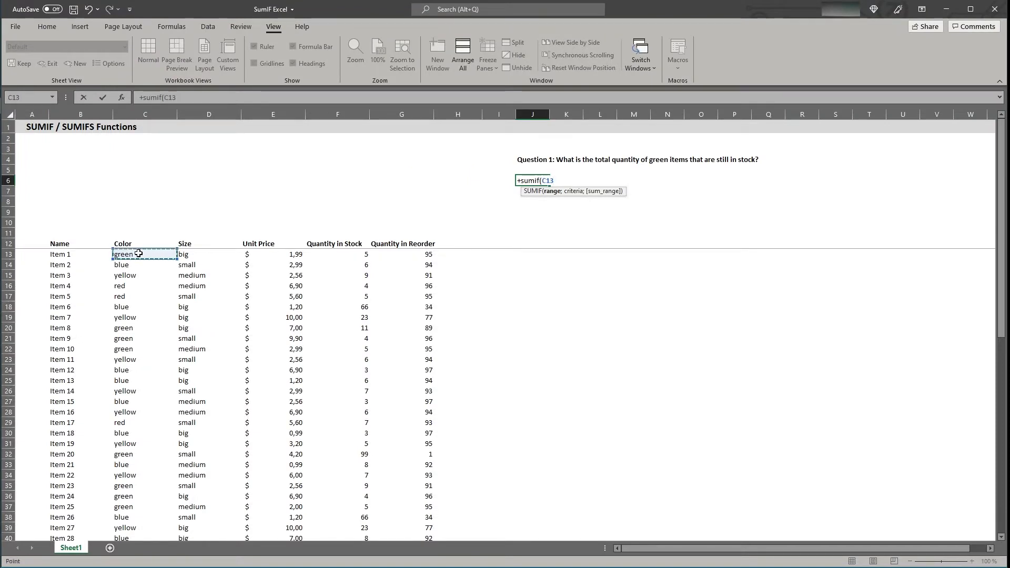
drag(138, 254, 151, 515)
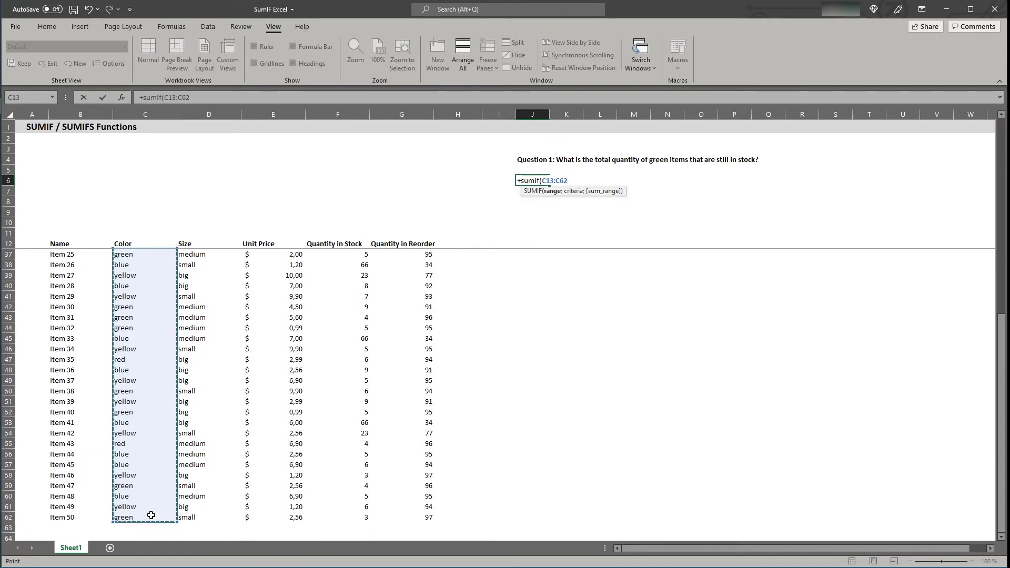
key(BackSpace)
key(BackSpace)
key(BackSpace)
key(BackSpace)
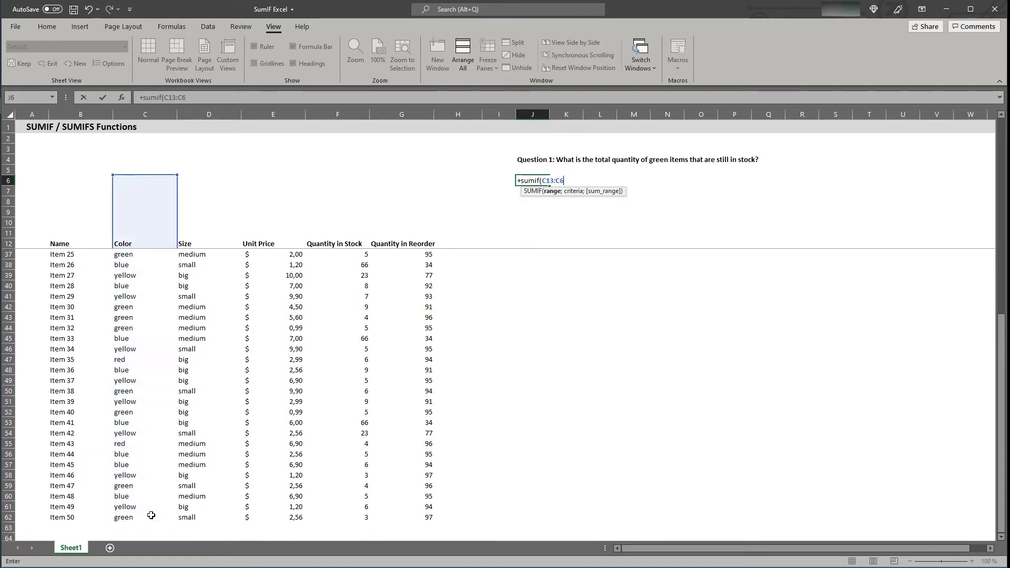
Use the Color cells C13:C62 as the SUMIF range and "green" as the criterion.
scroll(149, 463, up, 8)
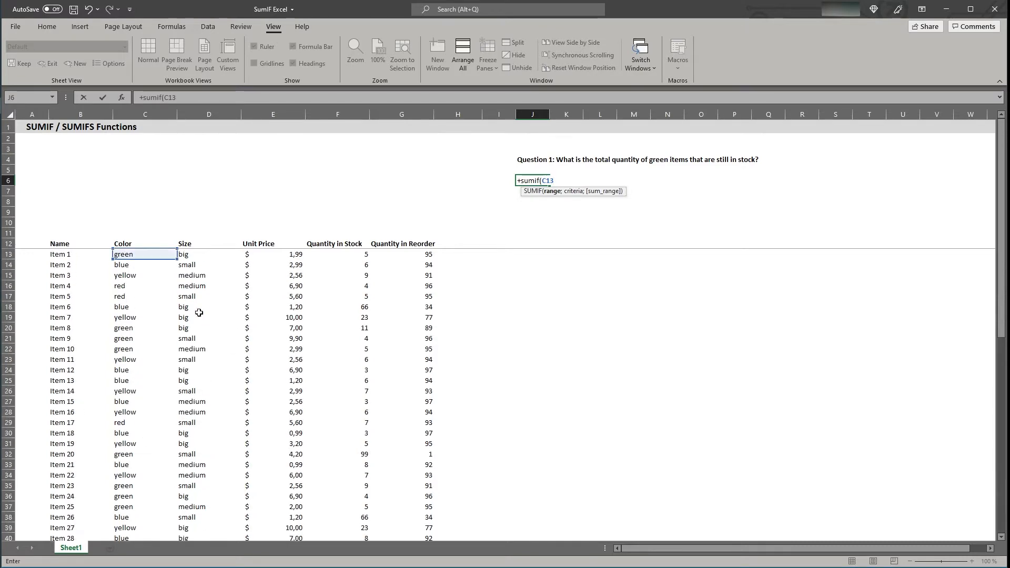
click(142, 256)
key(ctrl+shift+Down)
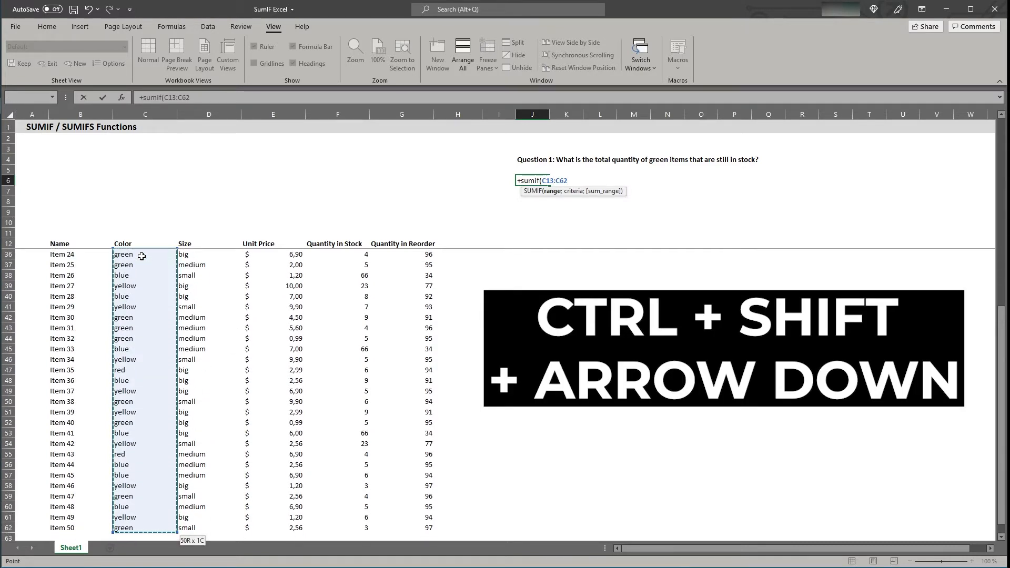
text(;)
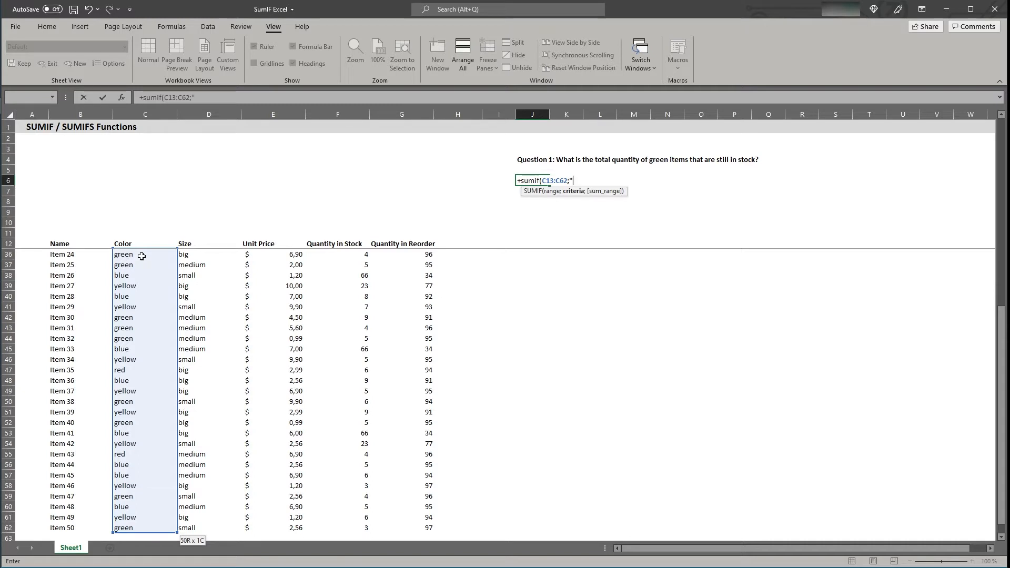
text(en";)
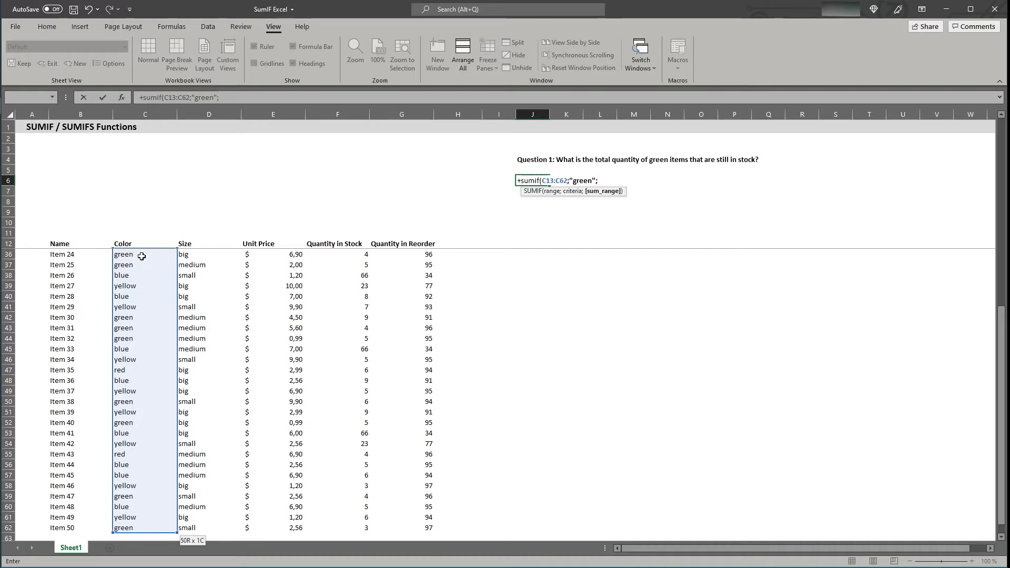
Use the Quantity in Stock cells F13:F62 as the sum range and complete the formula in J6.
click(342, 528)
key(ctrl+shift+Up)
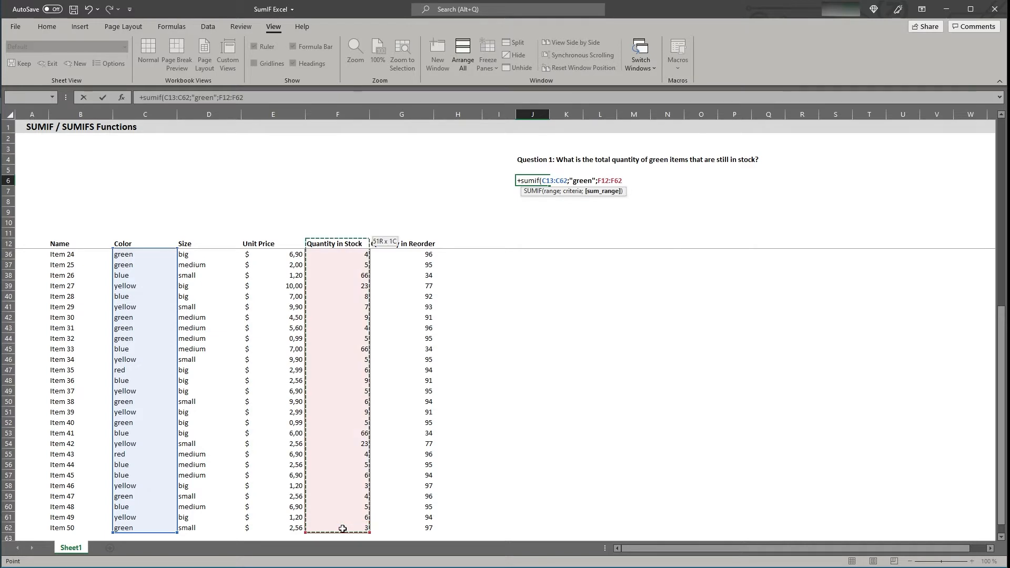
key(shift+Down)
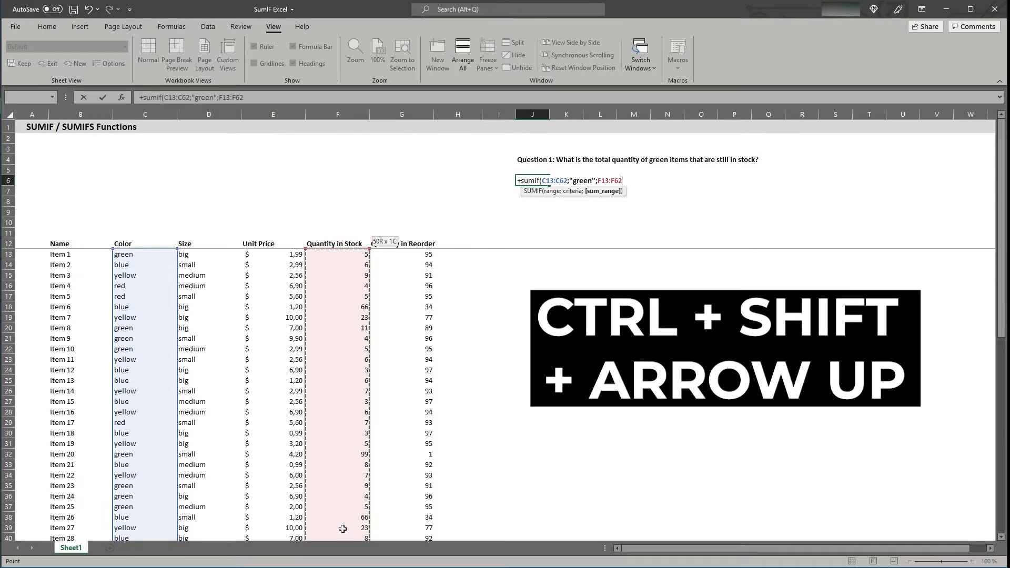
text())
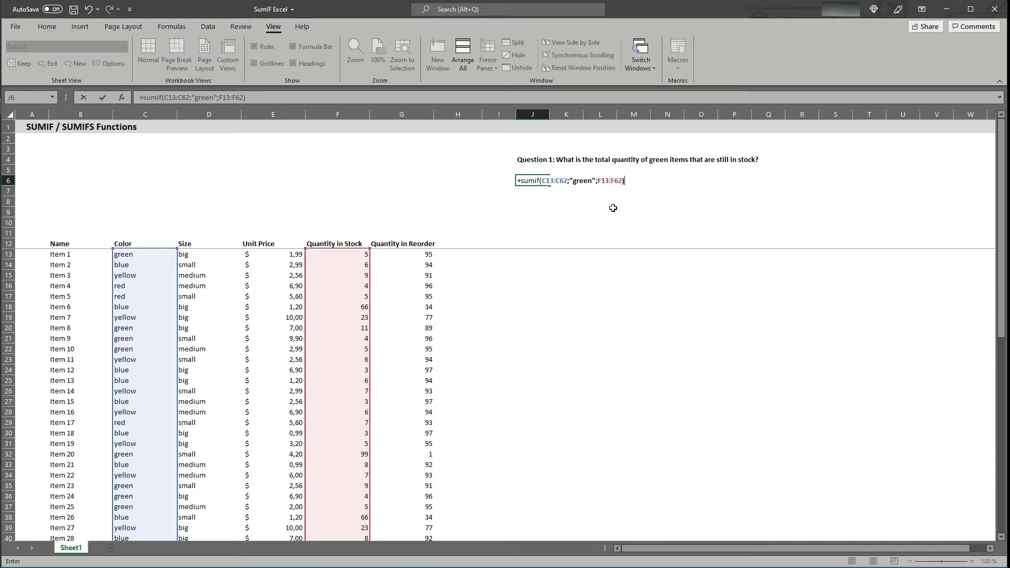
key(Return)
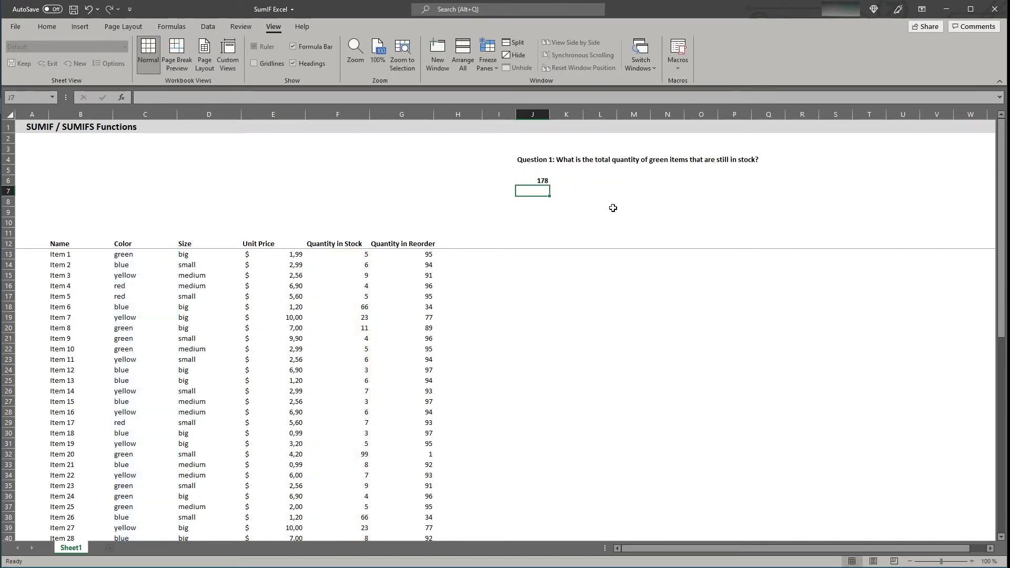
key(Up)
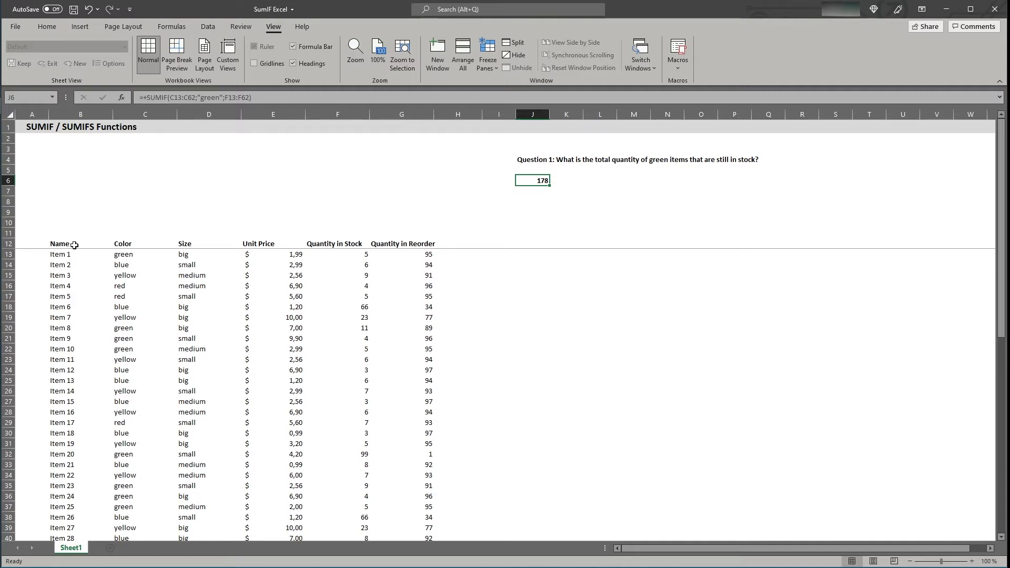
Add filters to the table's header row B12:G12.
drag(75, 244, 388, 239)
key(alt+a)
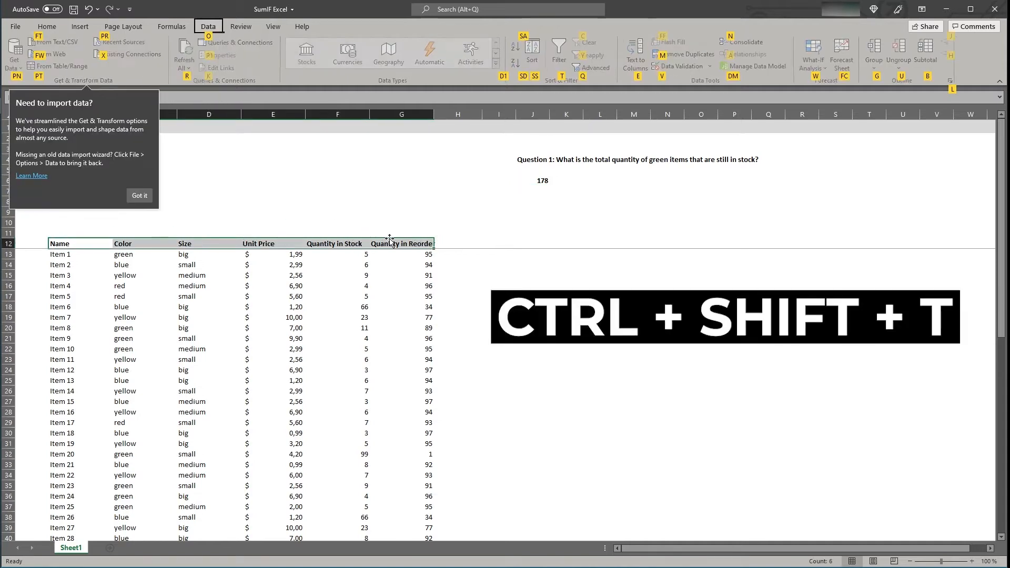
key(t)
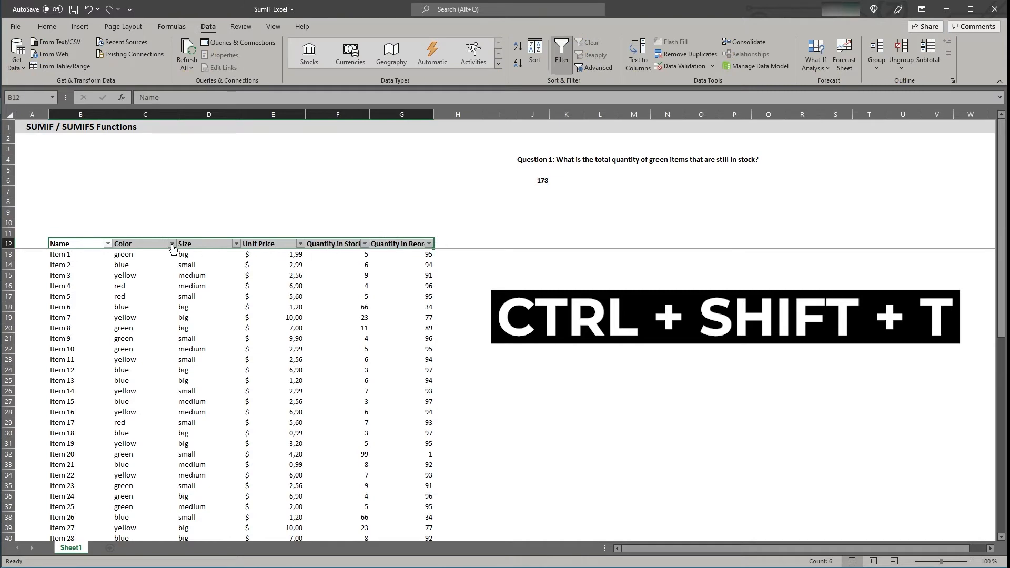
Filter the Color column to green only and check the sum of the visible Quantity in Stock cells against J6.
click(172, 244)
click(84, 367)
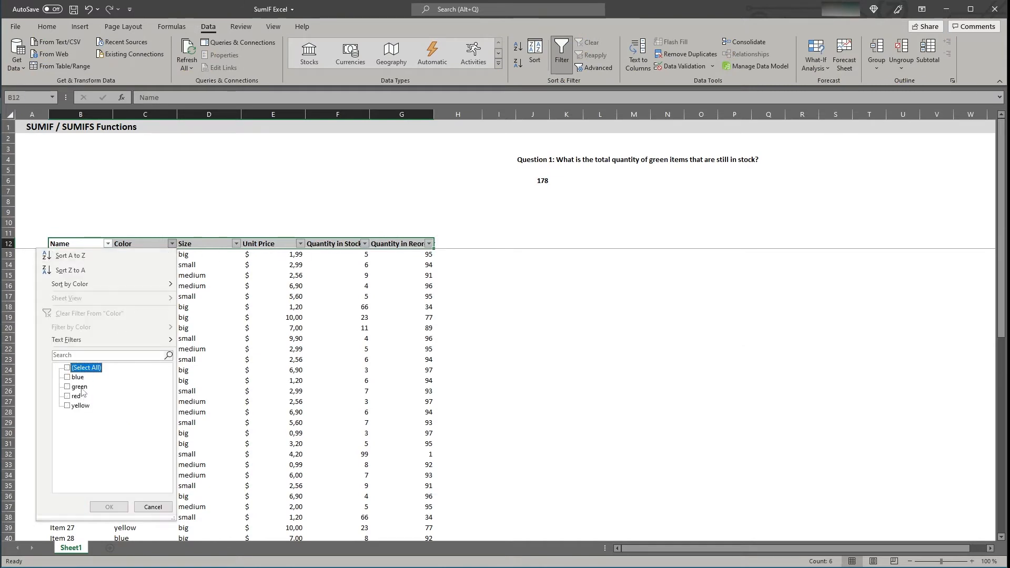
click(81, 387)
click(109, 507)
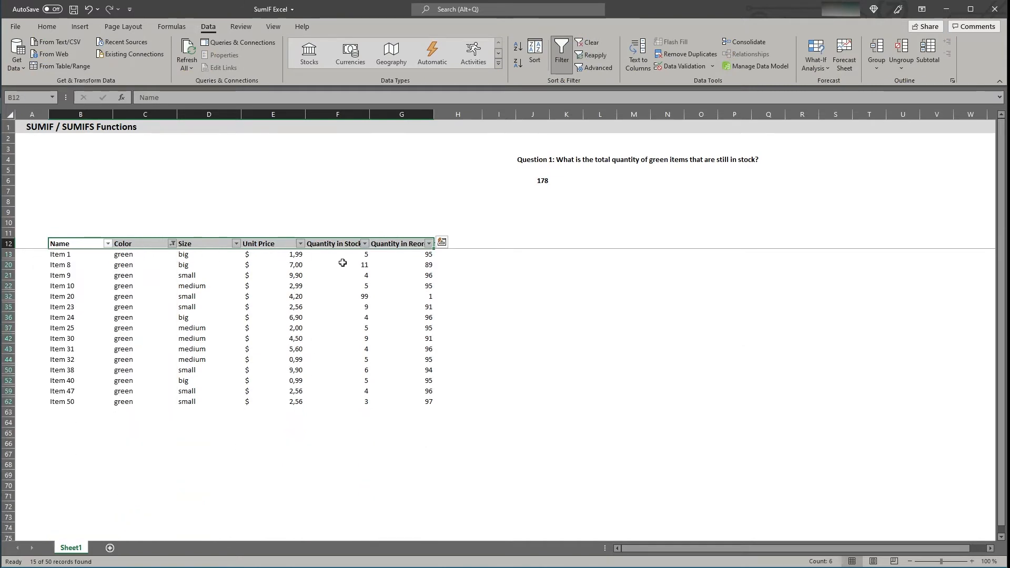
drag(345, 254, 354, 406)
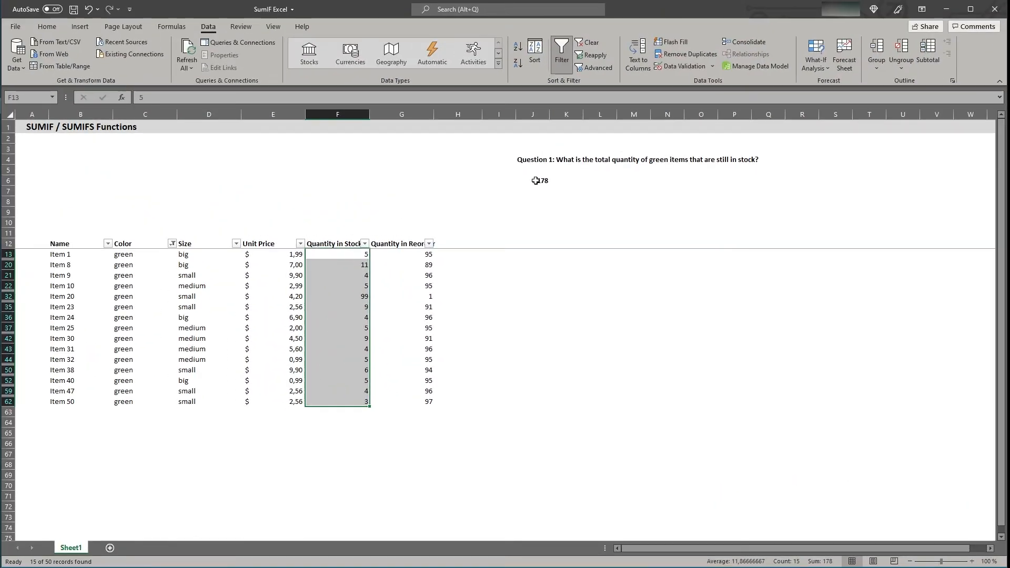
click(535, 180)
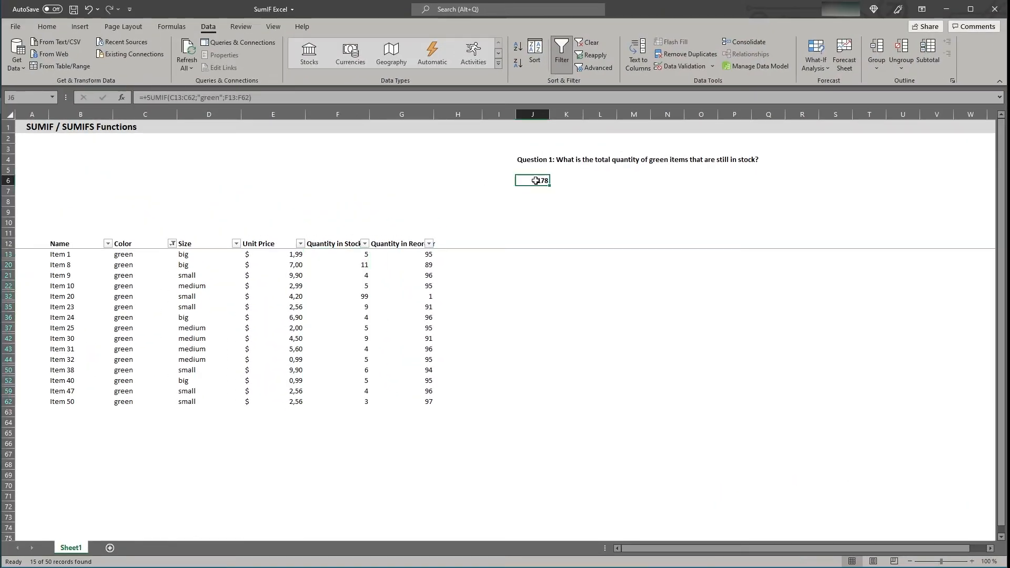
Enter "Condition:" in L6 and "green" in M6, and fit column L's width to its content.
click(612, 181)
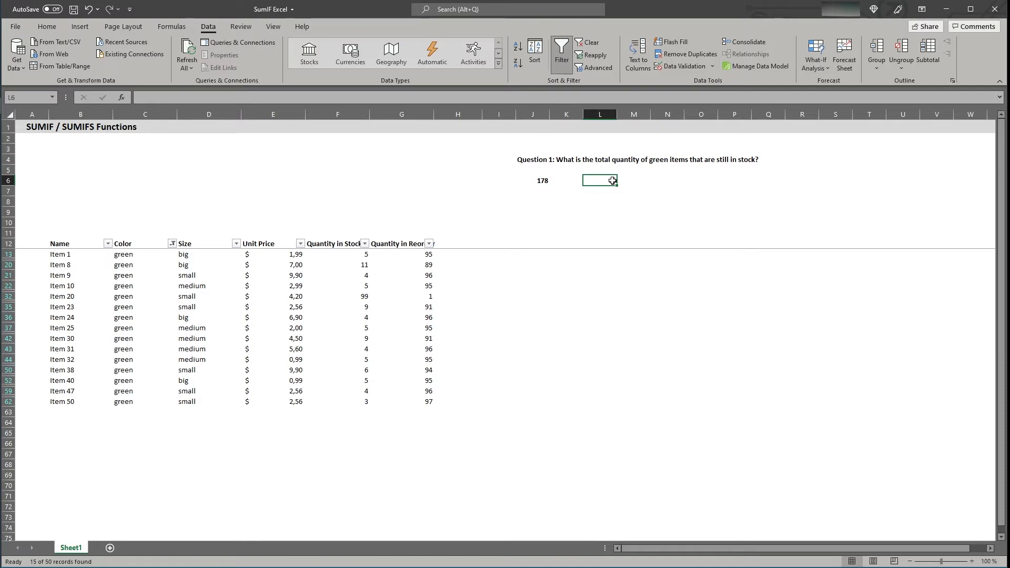
text(Condition)
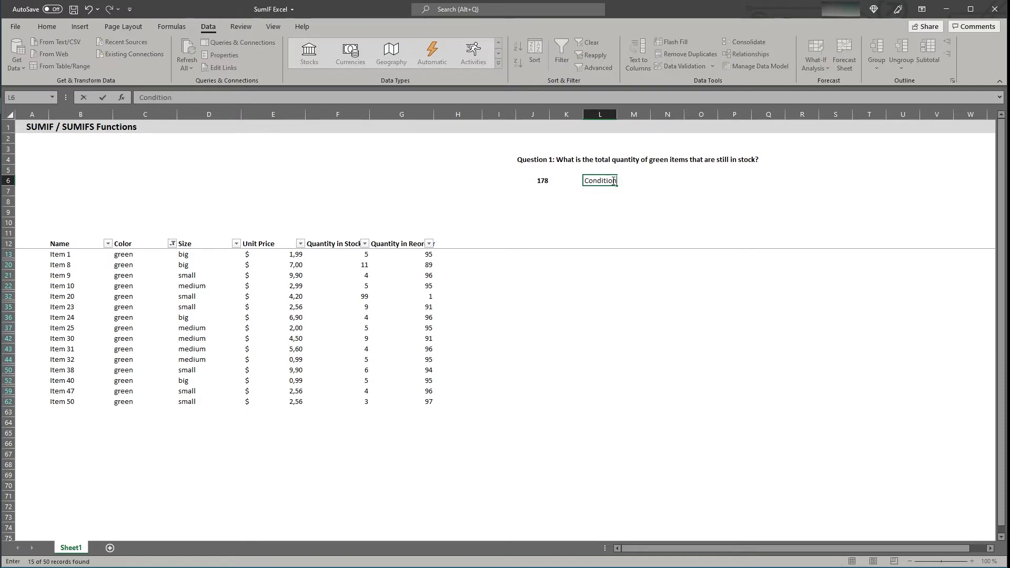
text(: green)
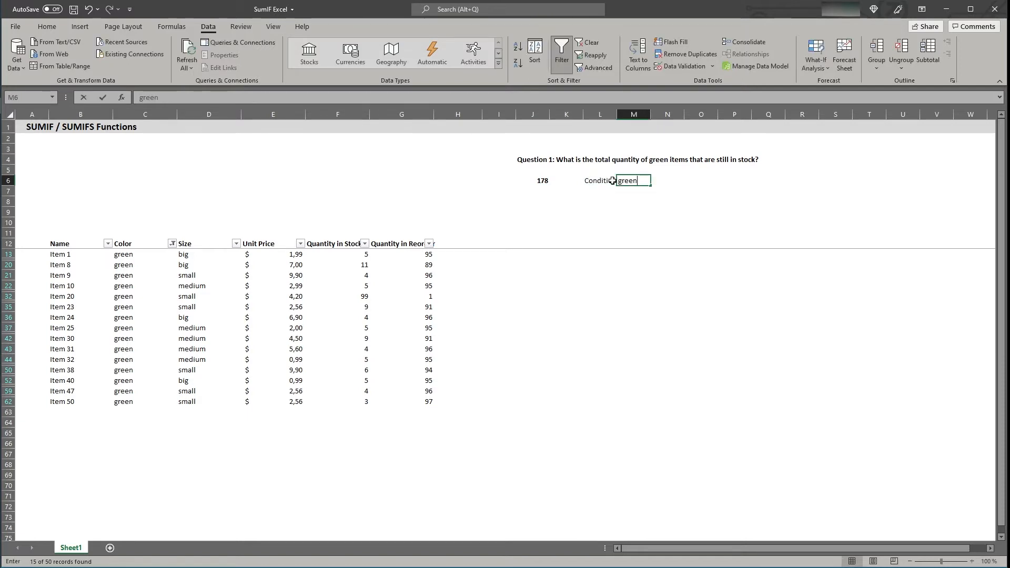
key(Return)
double_click(616, 114)
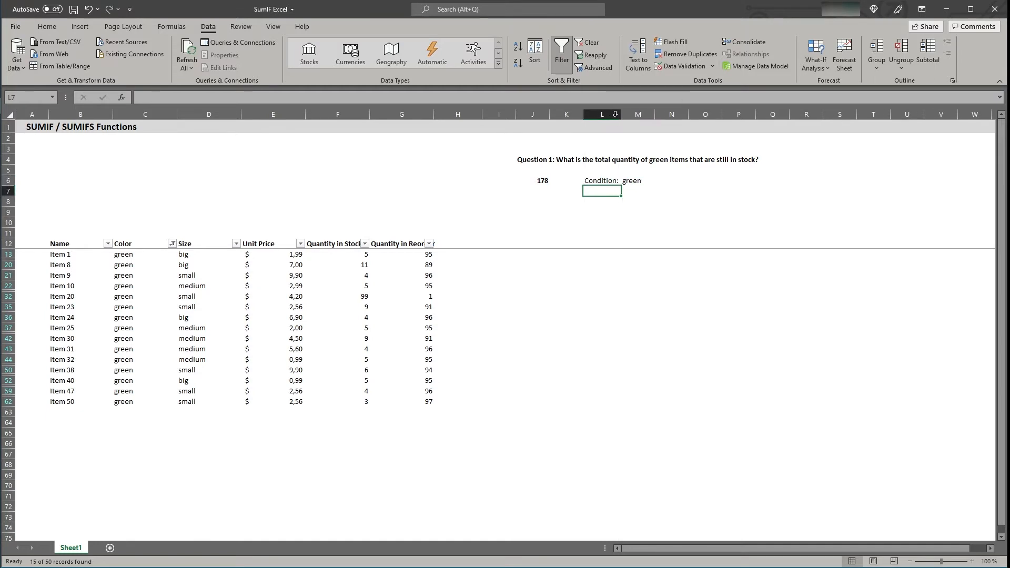
Replace the "green" text criterion in J6's SUMIF formula with a reference to condition cell M6.
click(548, 182)
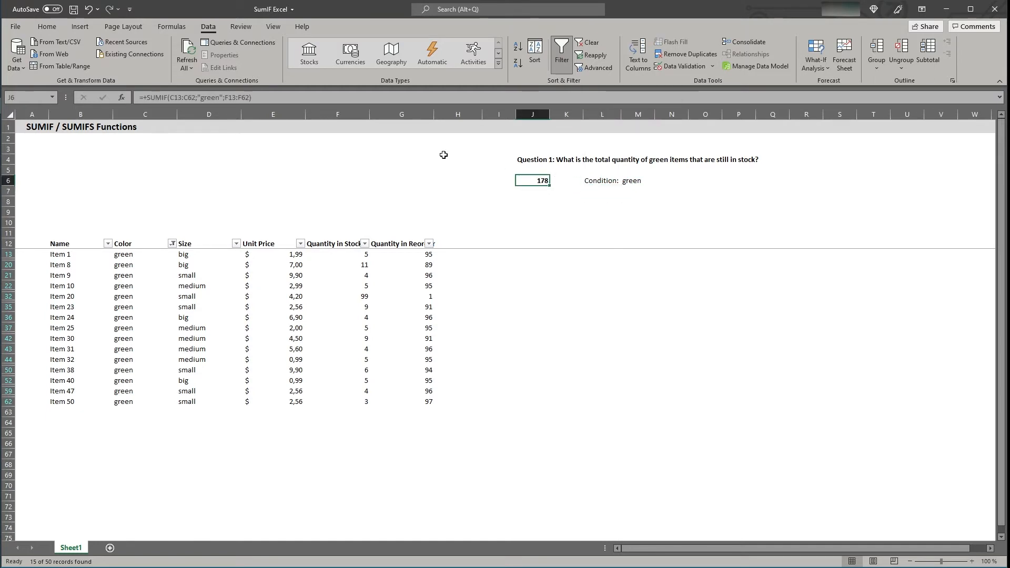
click(278, 95)
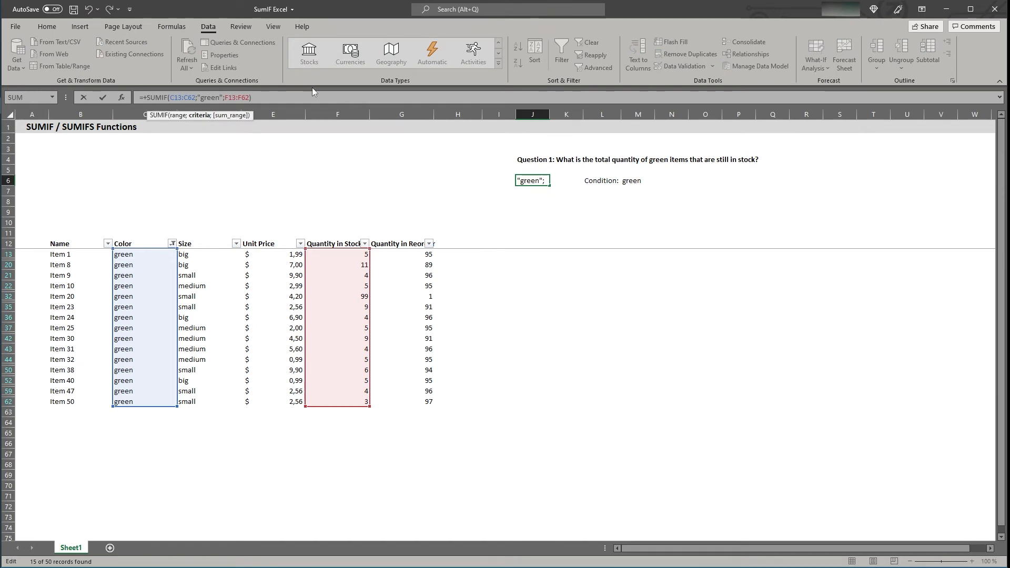
key(BackSpace)
key(BackSpace)
key(BackSpace)
key(BackSpace)
key(BackSpace)
key(BackSpace)
key(BackSpace)
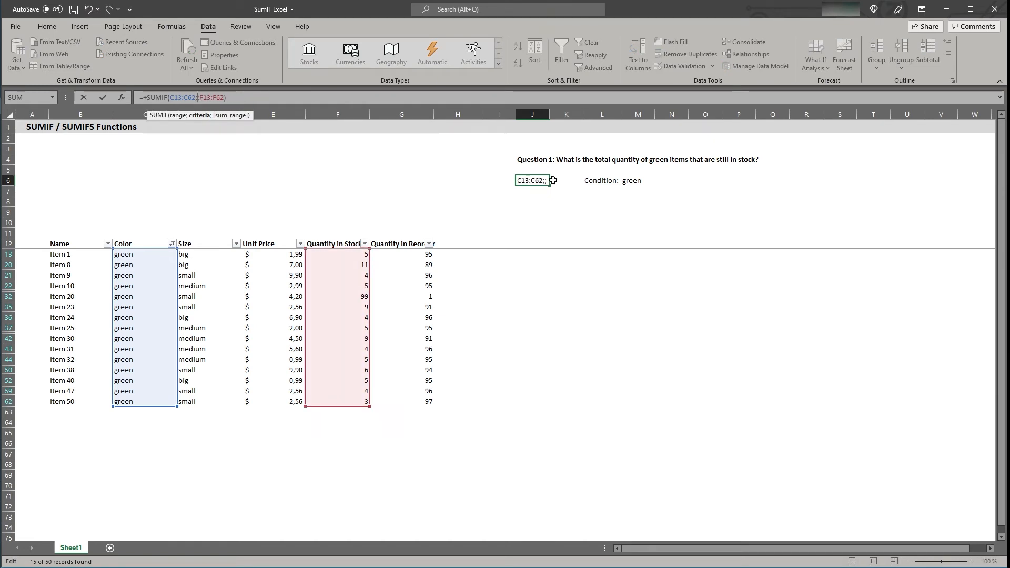
click(635, 181)
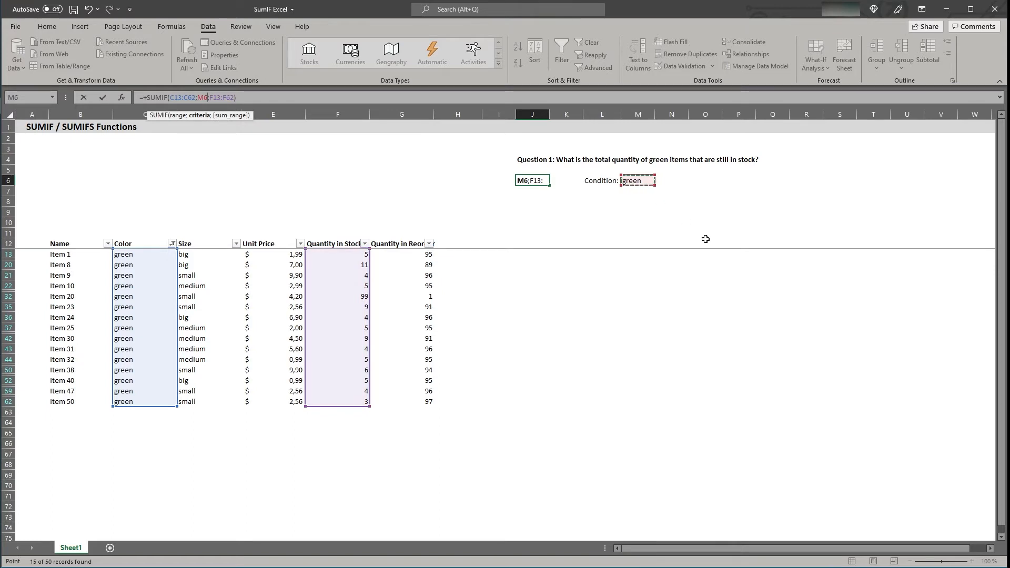
key(Return)
key(Up)
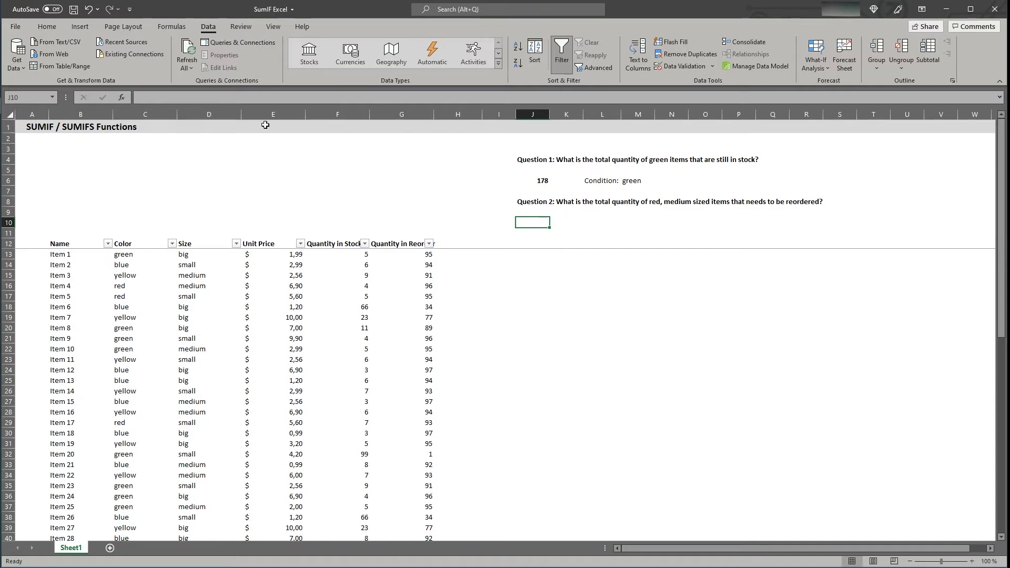
Start a SUMIFS formula in J10 with the reorder quantity cells G13:G62 as the sum range.
click(138, 114)
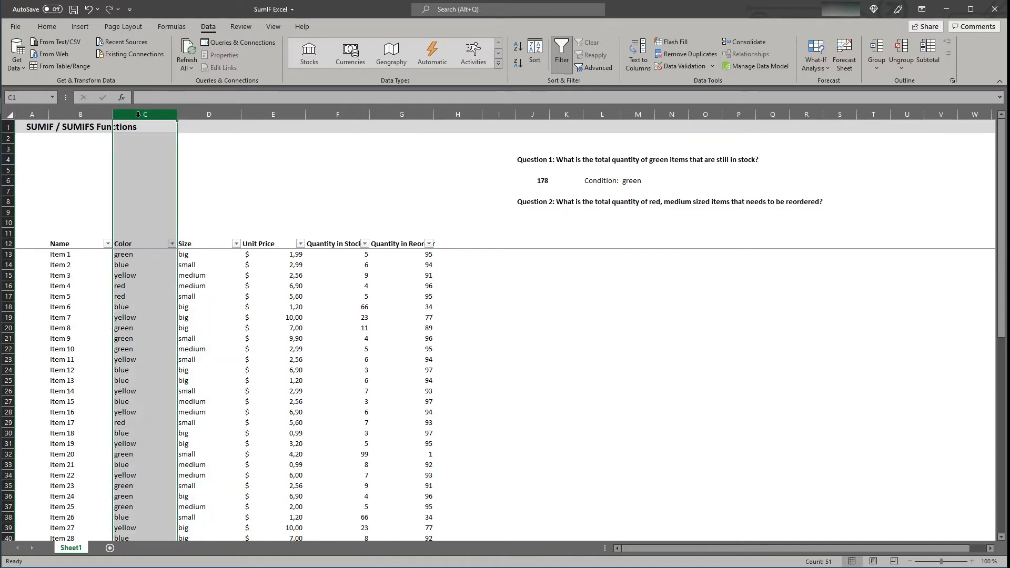
click(201, 112)
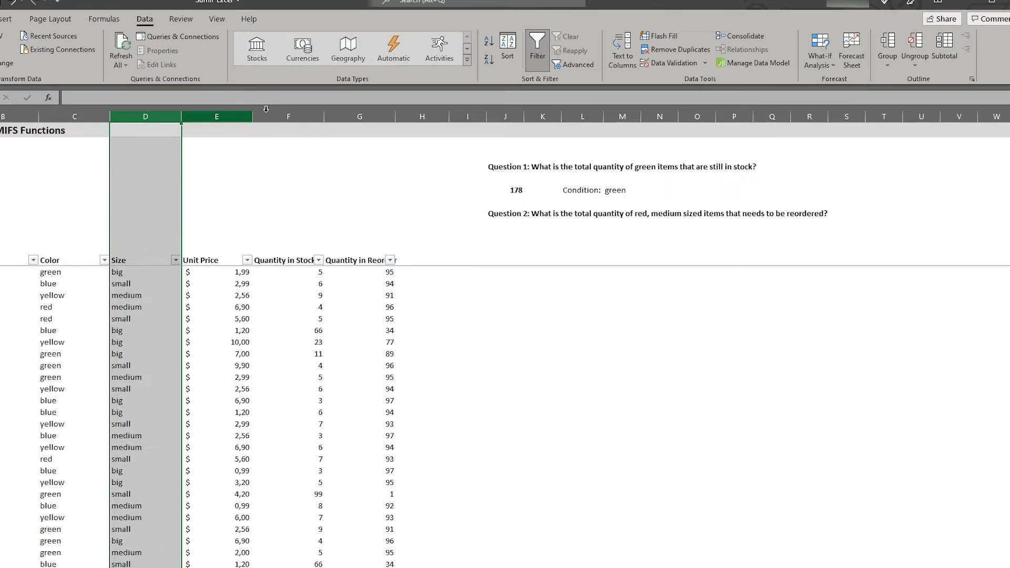
click(402, 114)
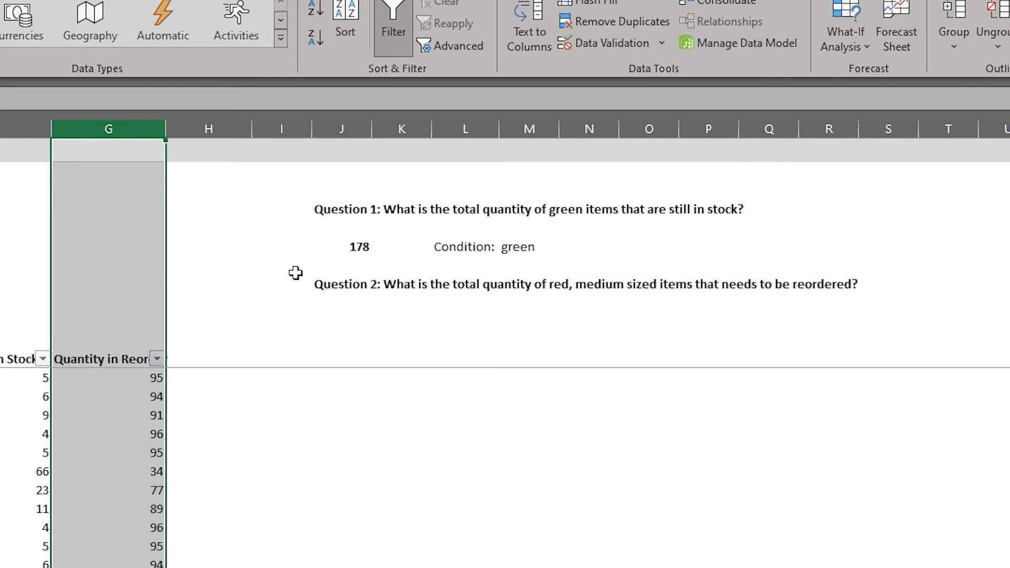
click(346, 317)
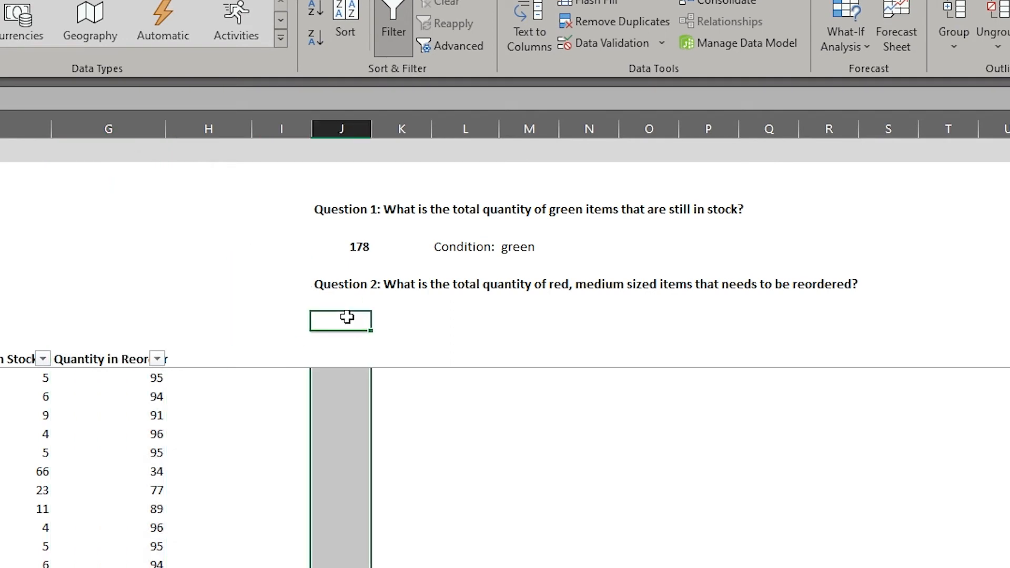
text(+)
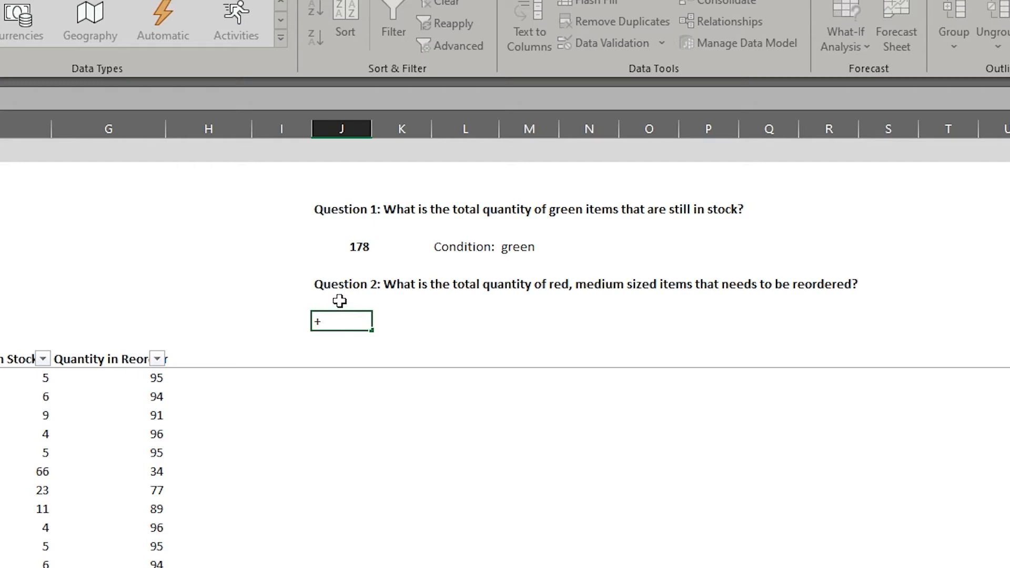
text(sumifs()
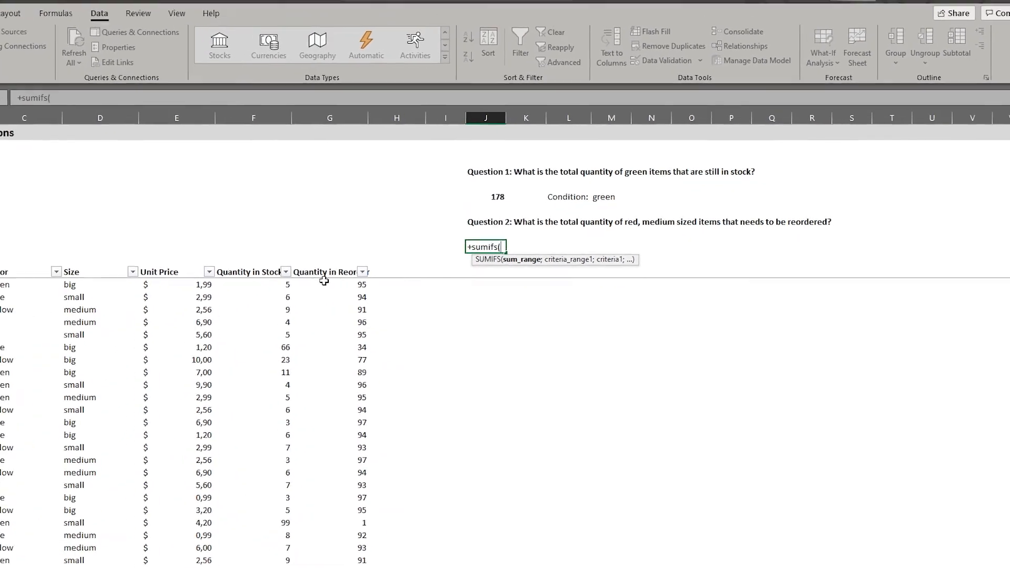
click(324, 283)
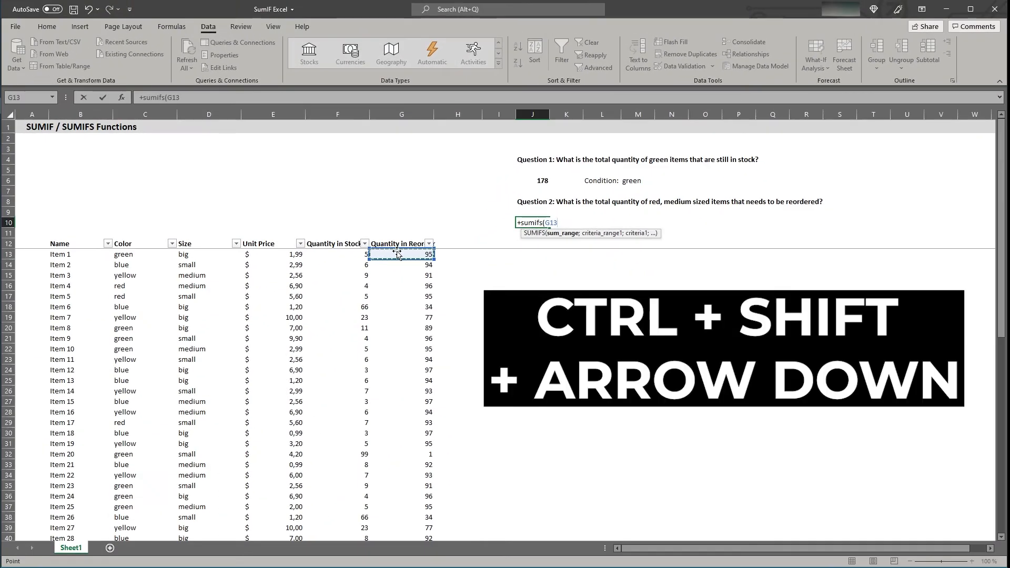
key(ctrl+shift+Down)
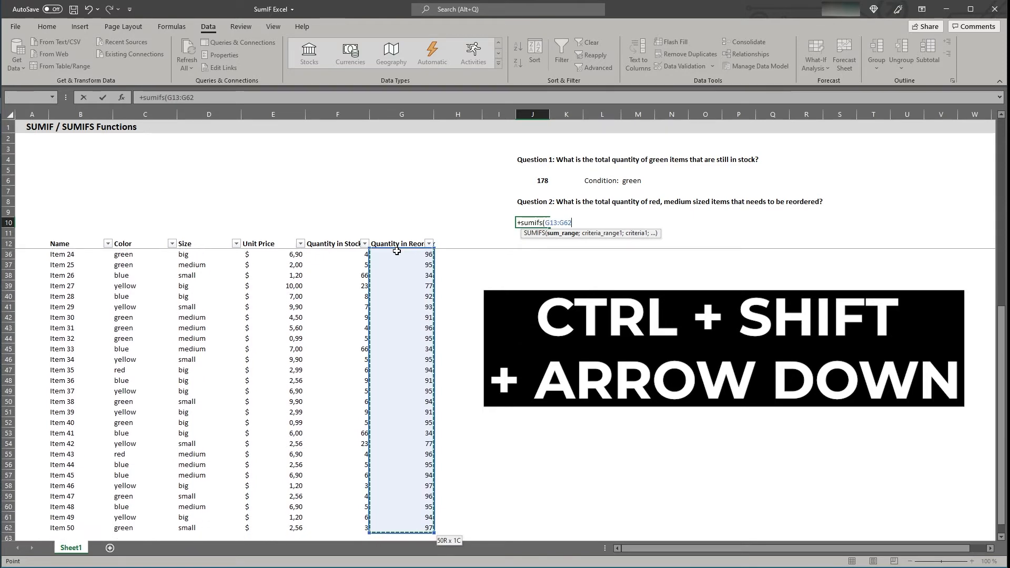
text(;)
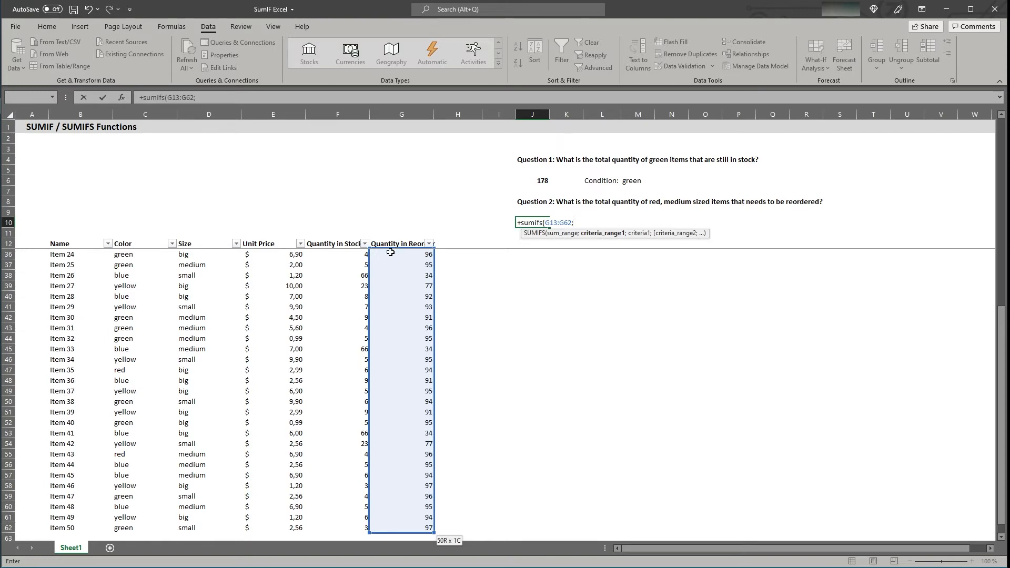
Add the Color cells C13:C62 as the first criteria range, with "red" as its criterion.
click(122, 529)
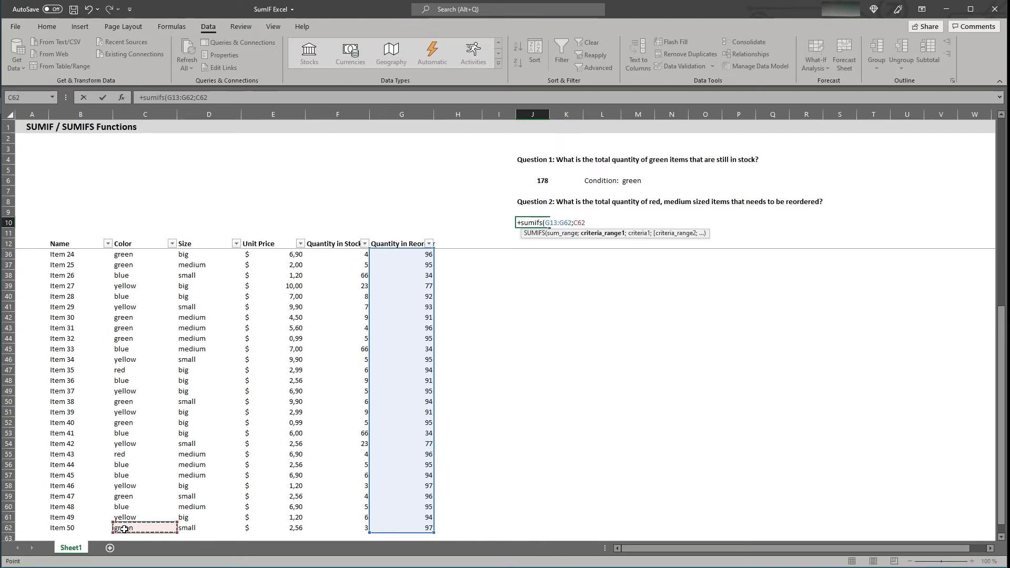
key(ctrl+shift+Up)
key(shift+Down)
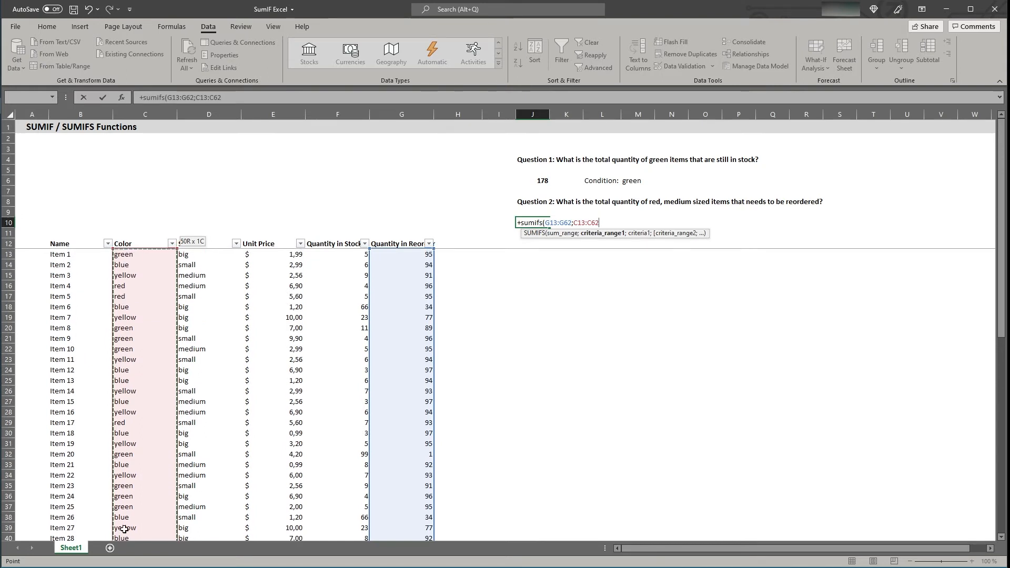
text(;)
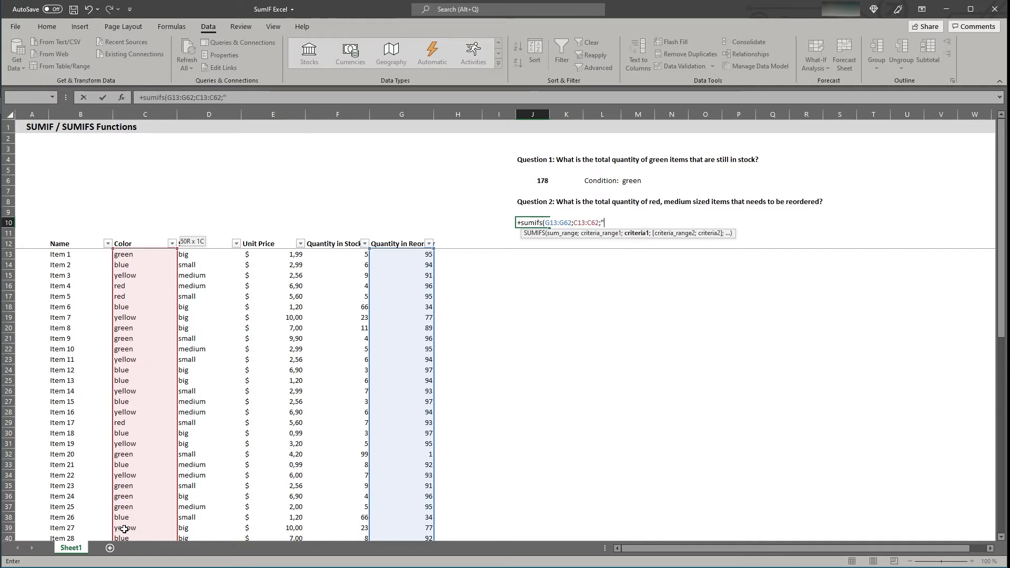
text(ed)
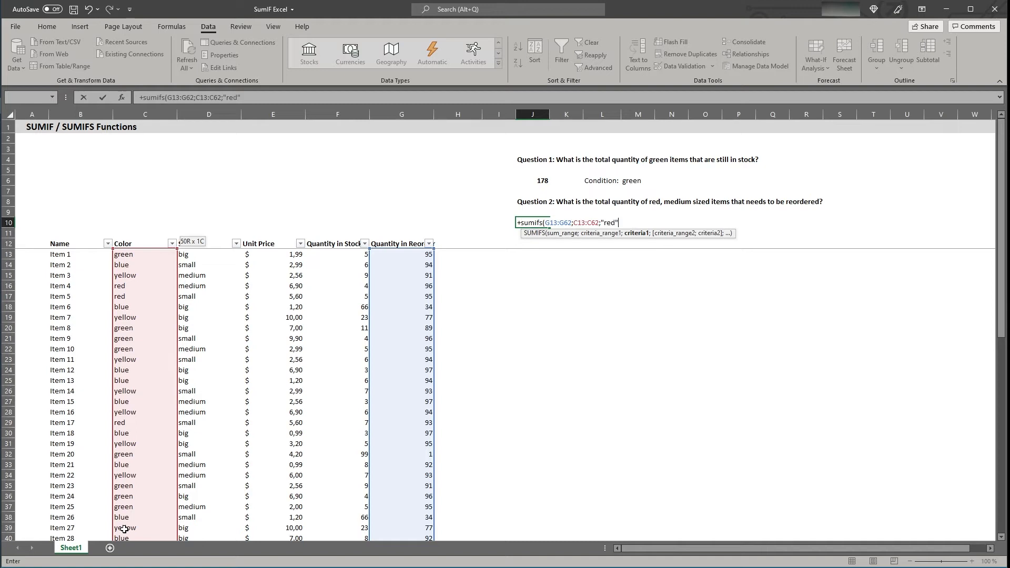
text(;)
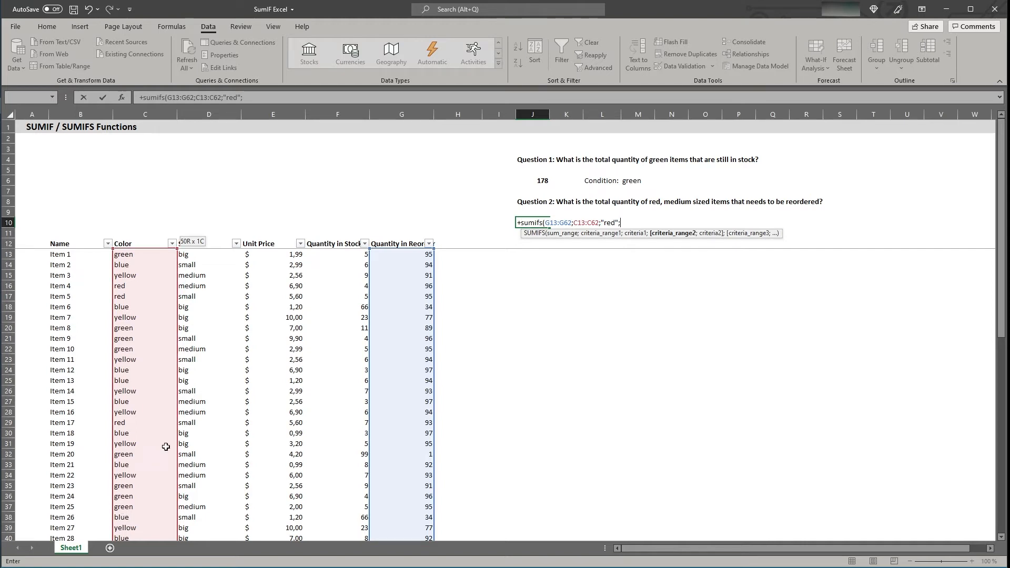
Add the Size cells D13:D62 with the criterion "medium" and complete the SUMIFS formula in J10.
click(210, 255)
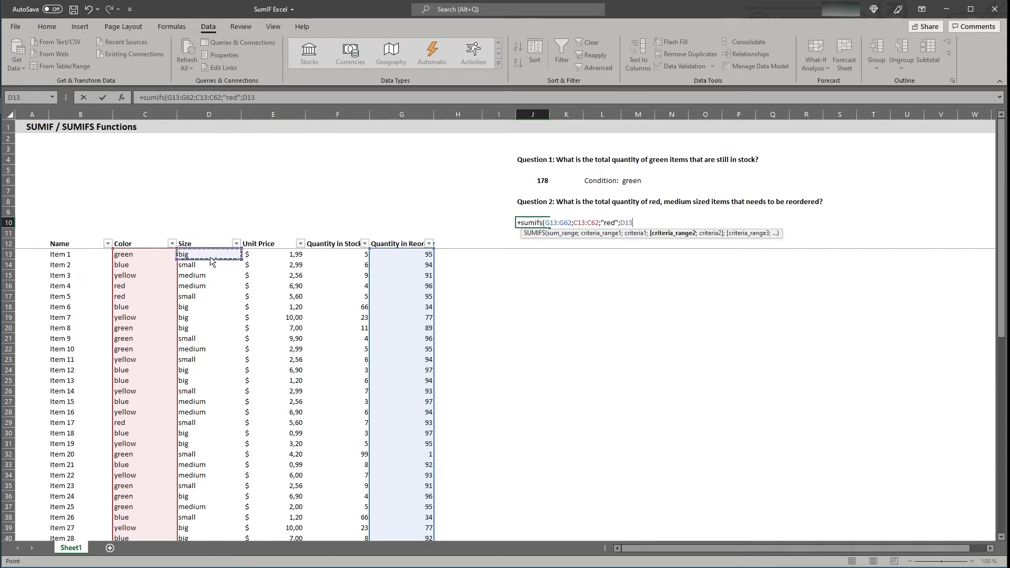
key(ctrl+shift+Down)
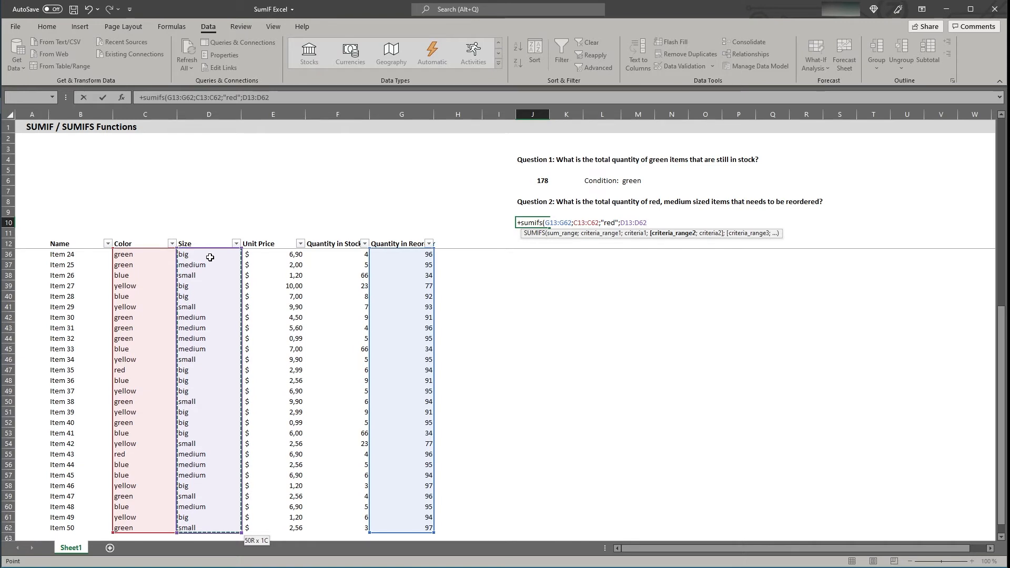
text(;)
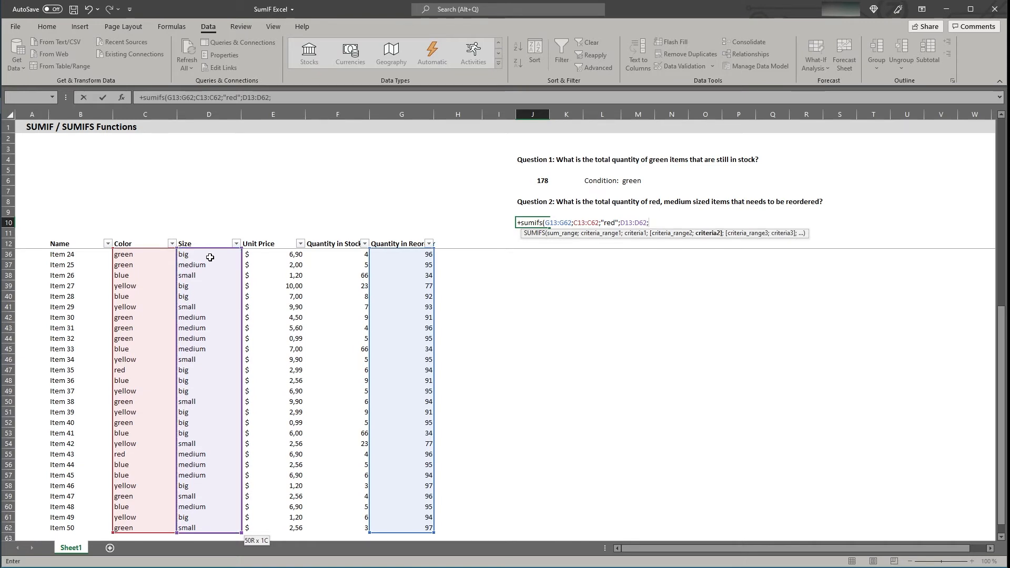
text("med)
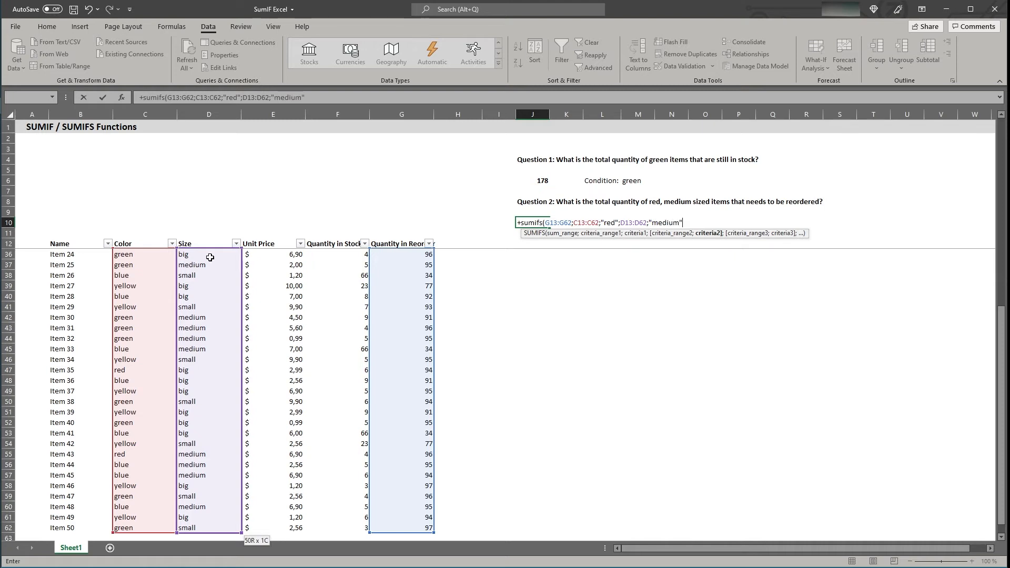
text(ium"))
key(Return)
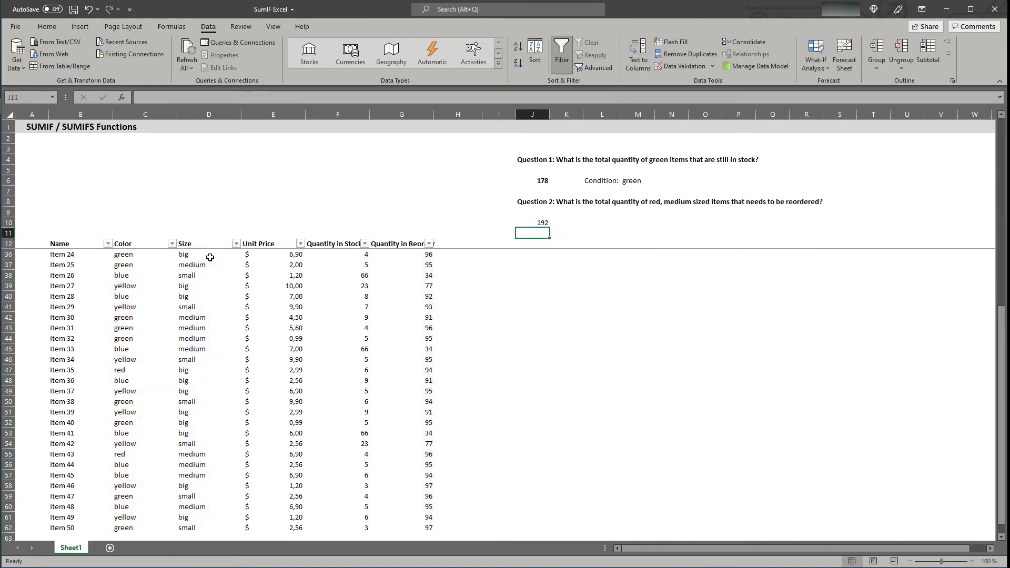
key(Up)
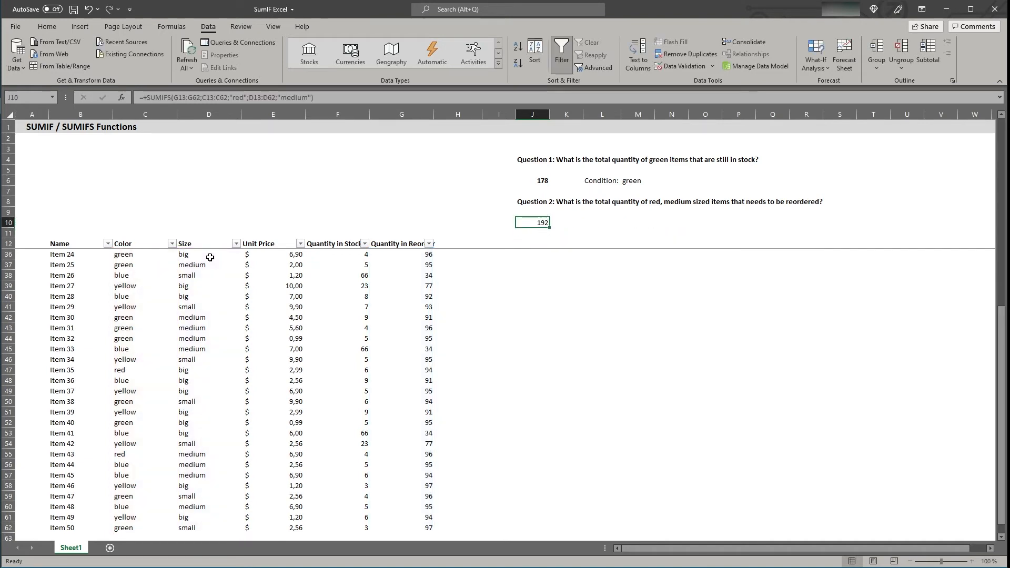
Filter the Color column to red only.
click(172, 244)
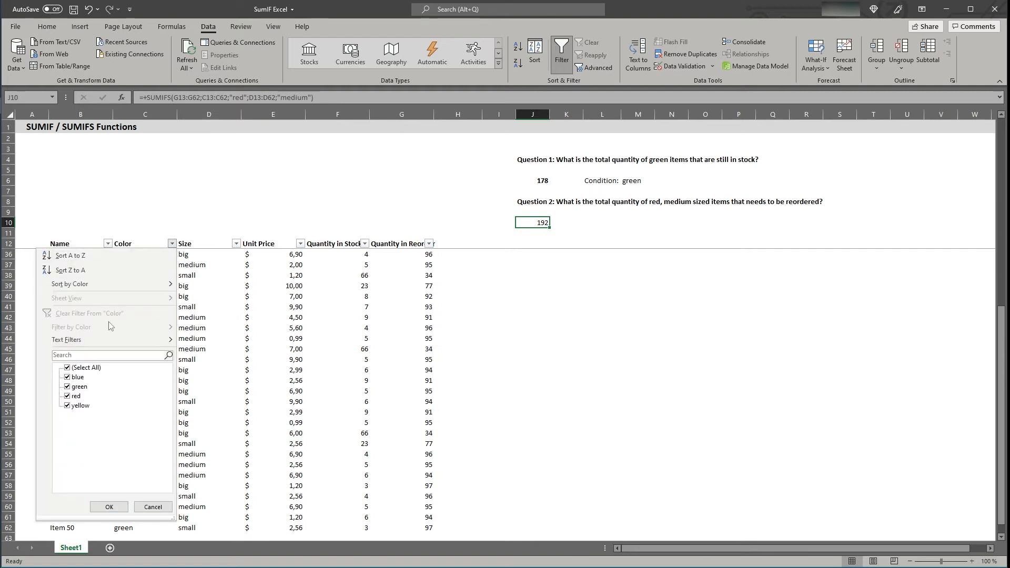
click(68, 367)
click(76, 397)
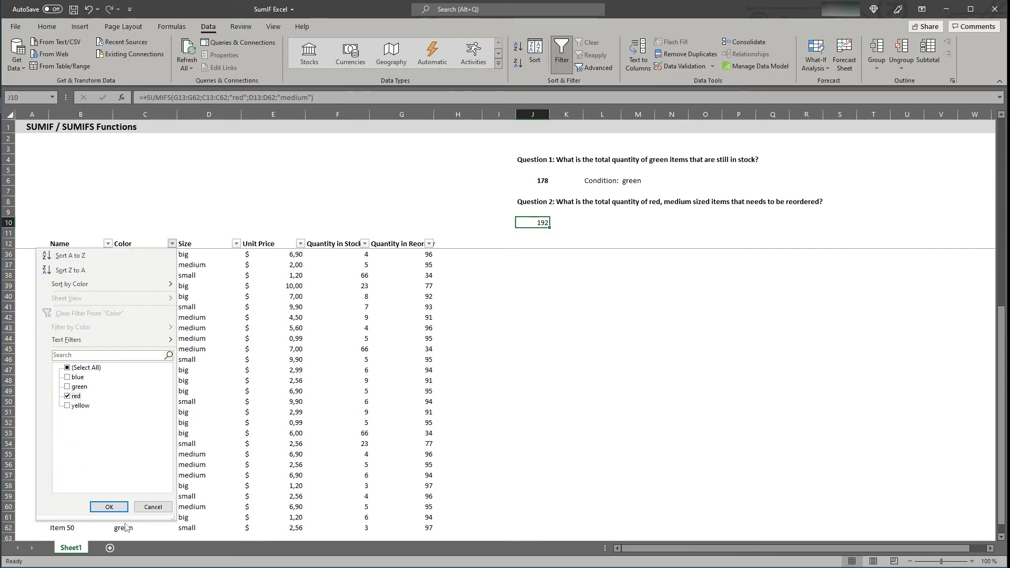
click(109, 506)
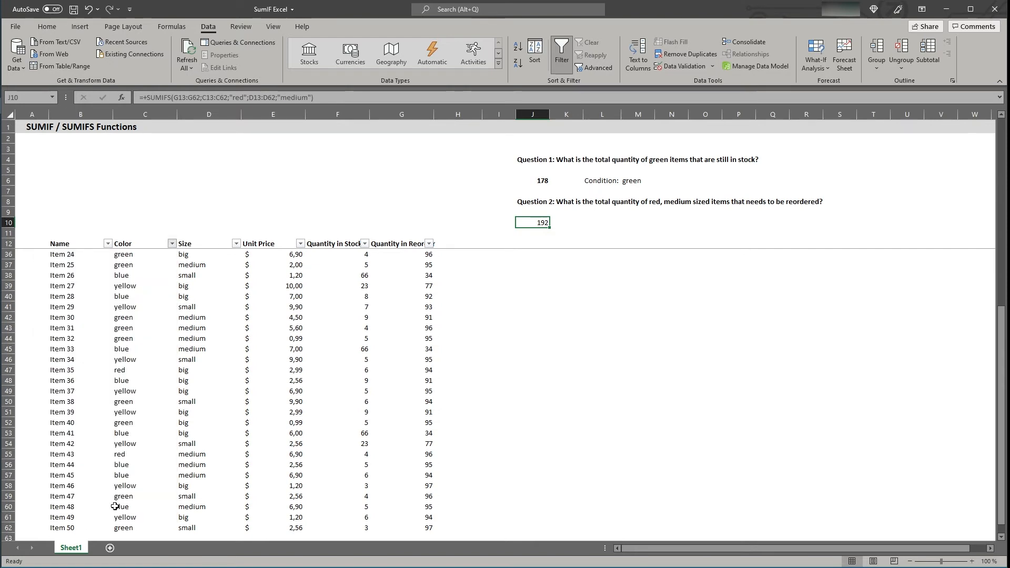
Filter the Size column to medium only and check the sum of the visible reorder quantities against J10.
click(236, 243)
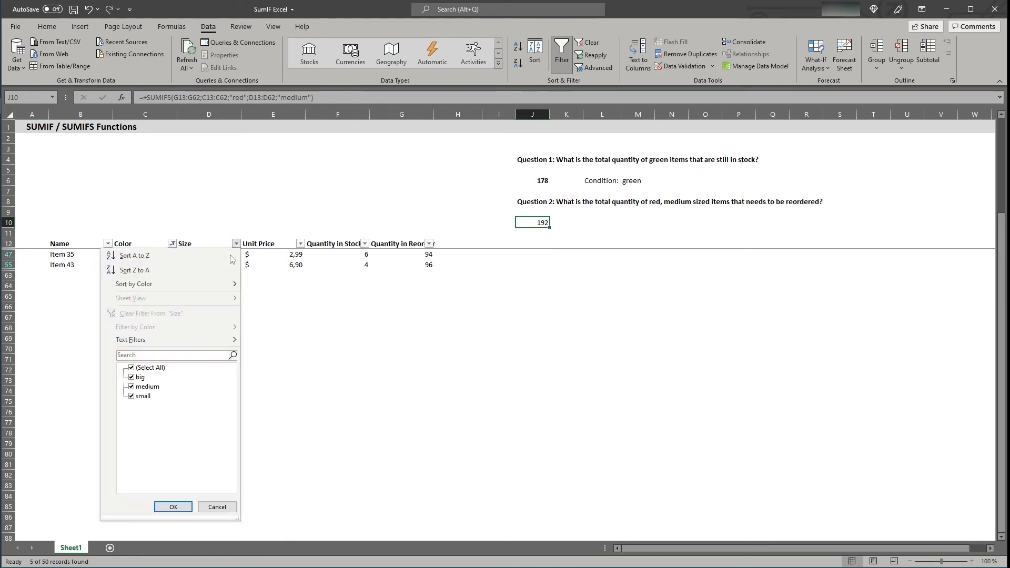
click(144, 368)
click(148, 387)
click(173, 506)
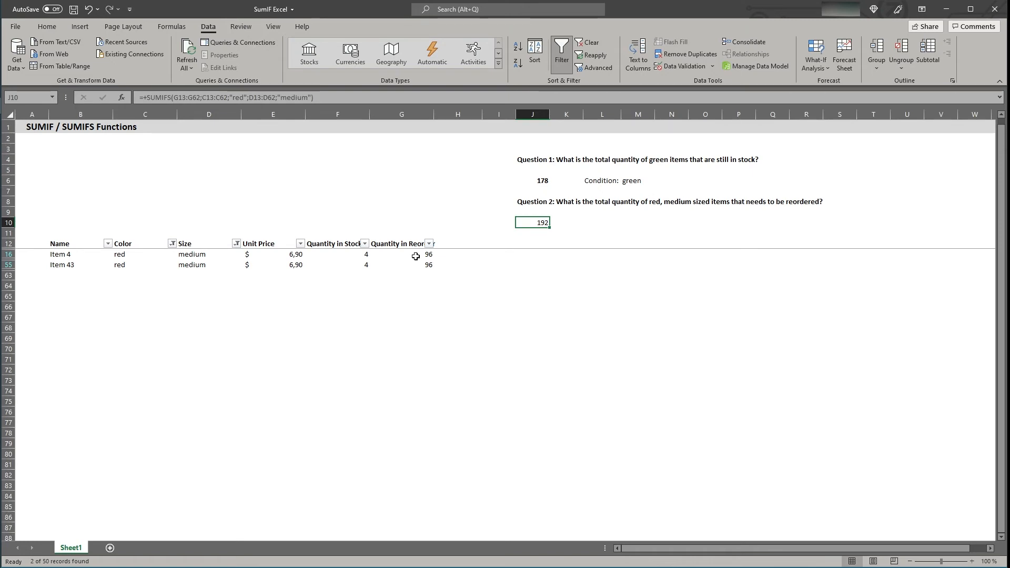
drag(416, 256, 415, 265)
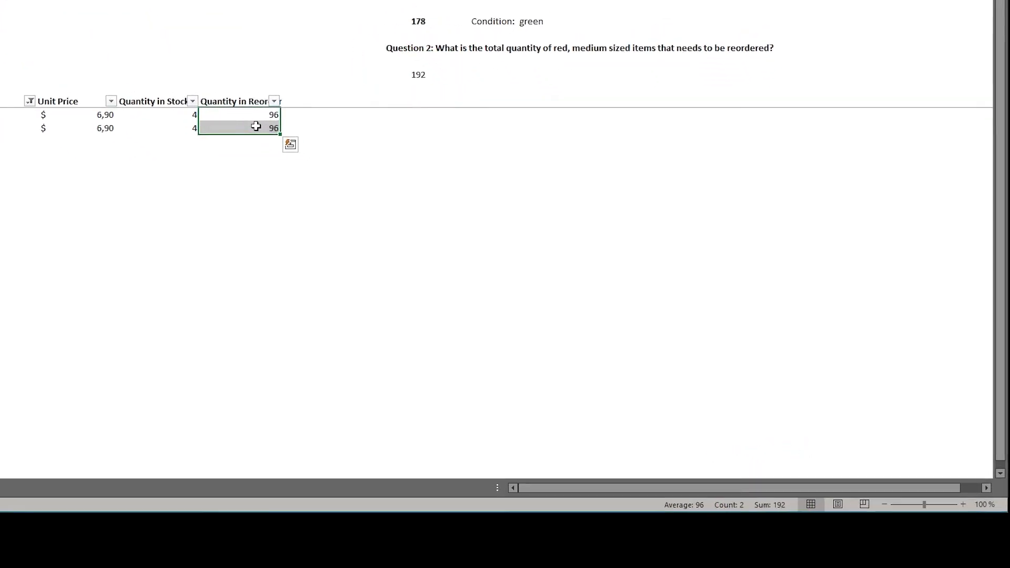
Enter the label "Condition 1:" in L10 and "red" in M10.
click(492, 75)
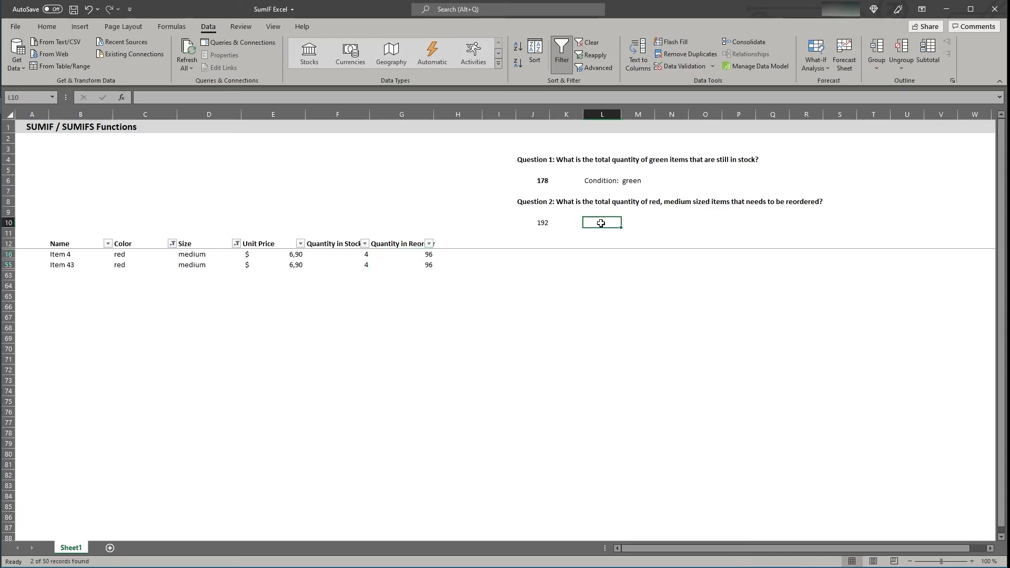
text(Condition 1: red)
key(Return)
Enter the label "Condition 2" in L11 and "medium" in M11.
text(Condition )
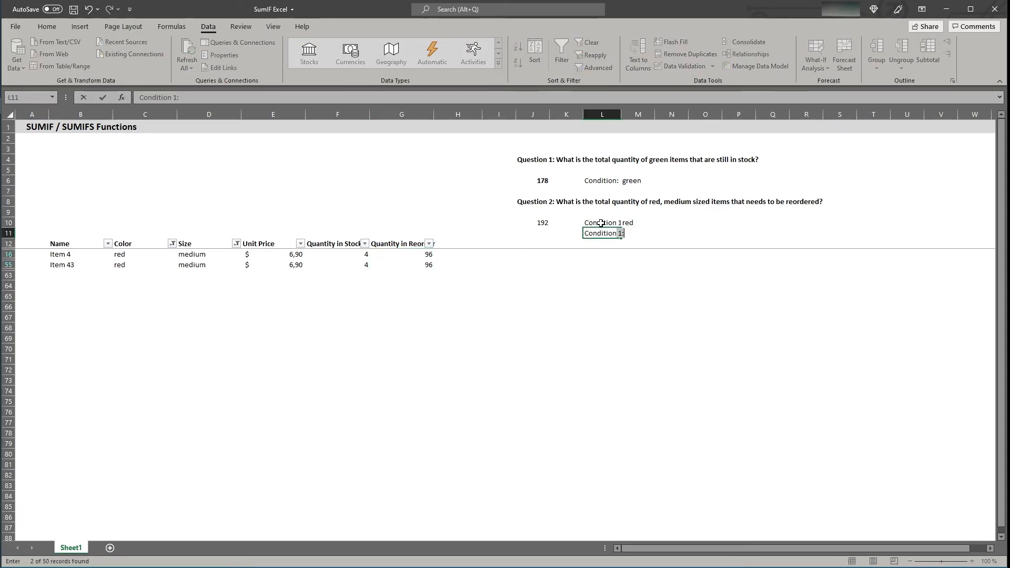
text(2: med)
key(BackSpace)
key(BackSpace)
key(BackSpace)
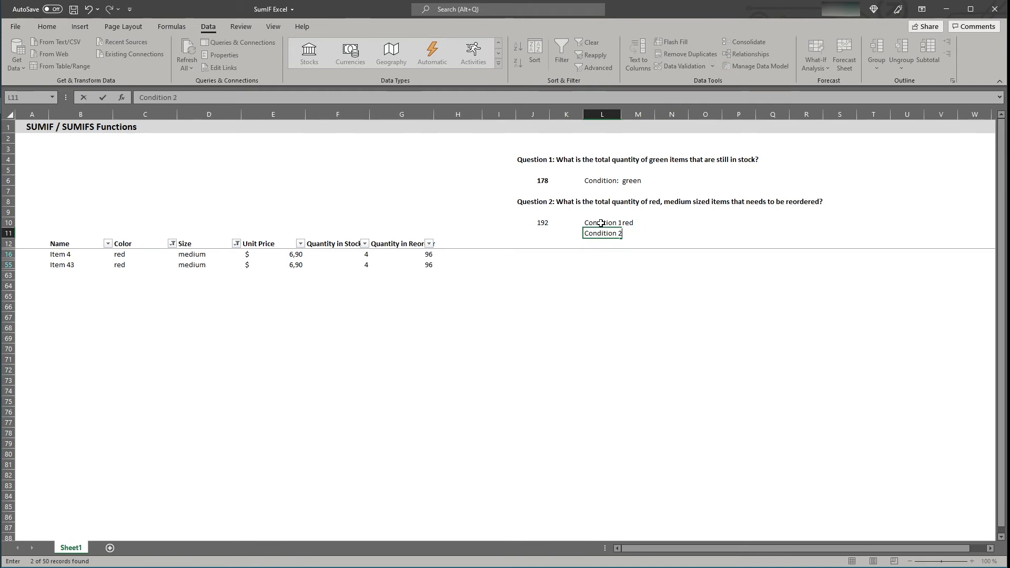
key(Tab)
text(medium)
key(Return)
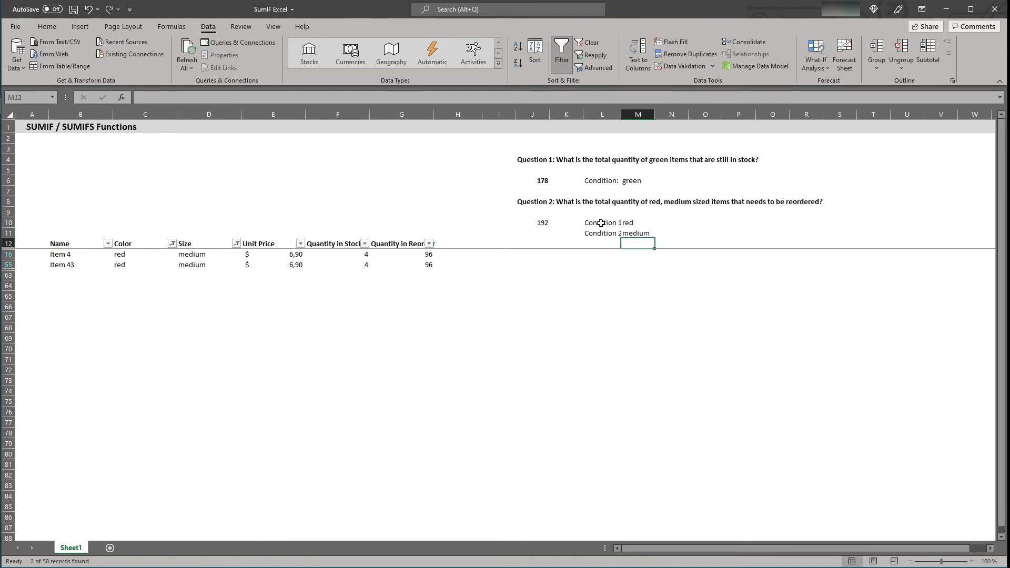
Autofit column L and replace the "red" criterion in J10's SUMIFS formula with a reference to M10.
double_click(624, 117)
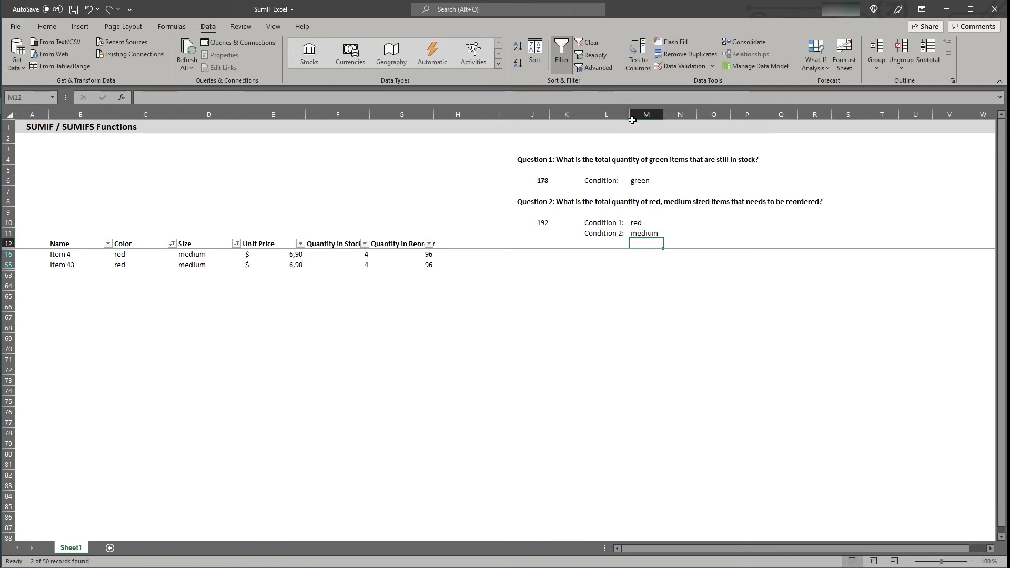
click(541, 221)
click(280, 98)
click(246, 97)
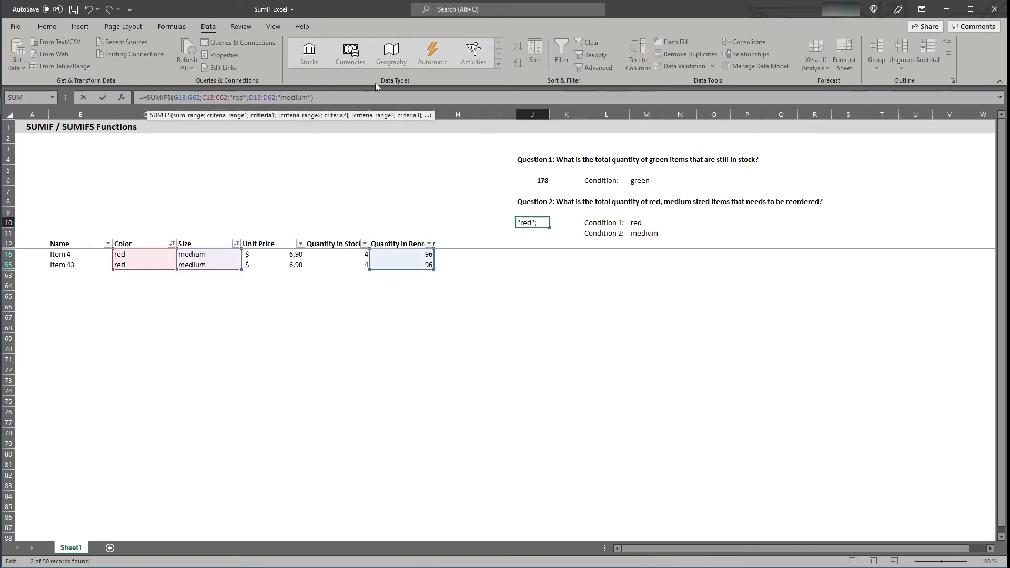
key(BackSpace)
key(BackSpace)
key(BackSpace)
key(BackSpace)
key(BackSpace)
click(646, 223)
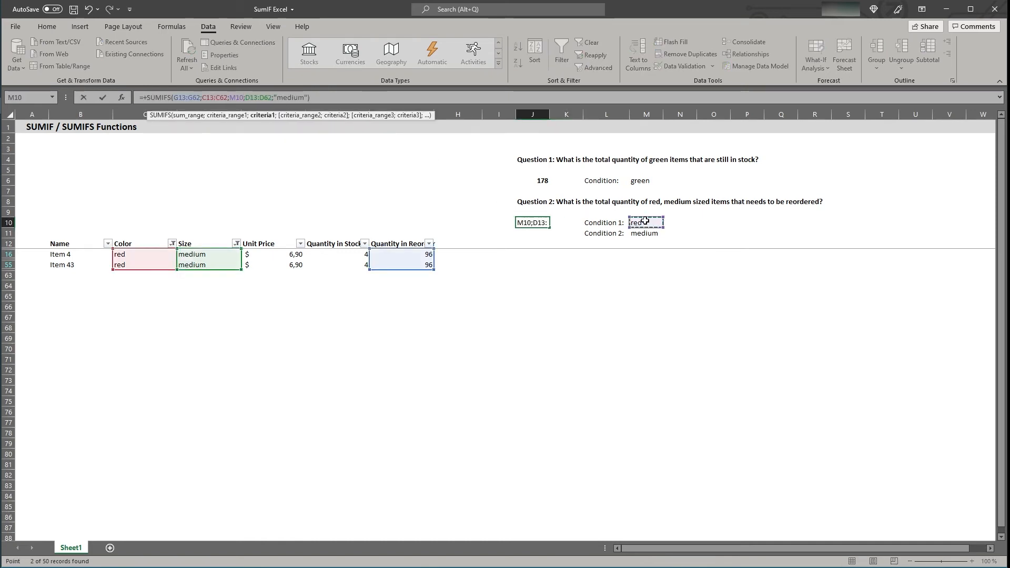
Replace the "medium" criterion in J10's SUMIFS formula with a reference to M11.
key(BackSpace)
key(BackSpace)
key(BackSpace)
key(BackSpace)
key(BackSpace)
key(BackSpace)
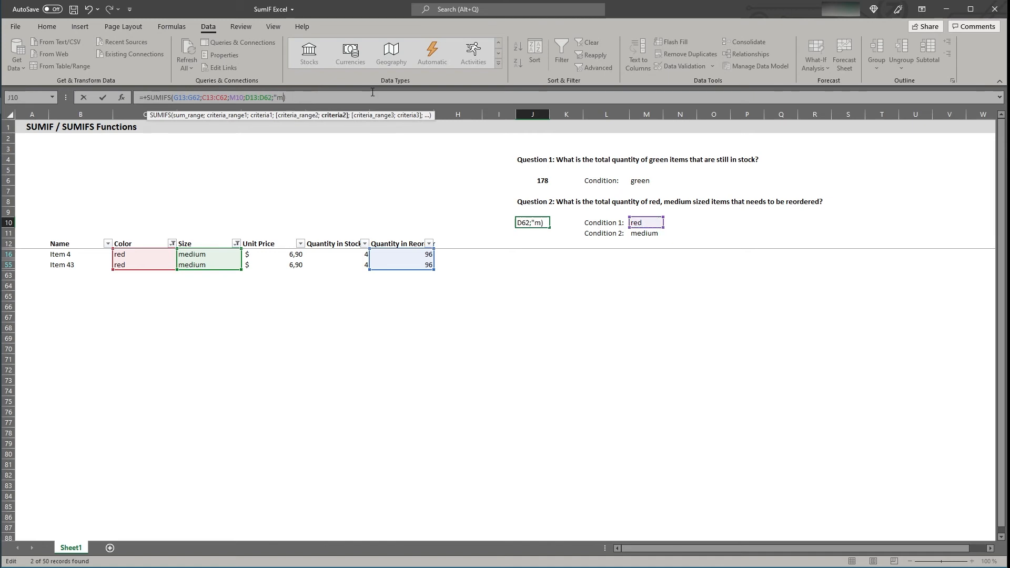
click(638, 237)
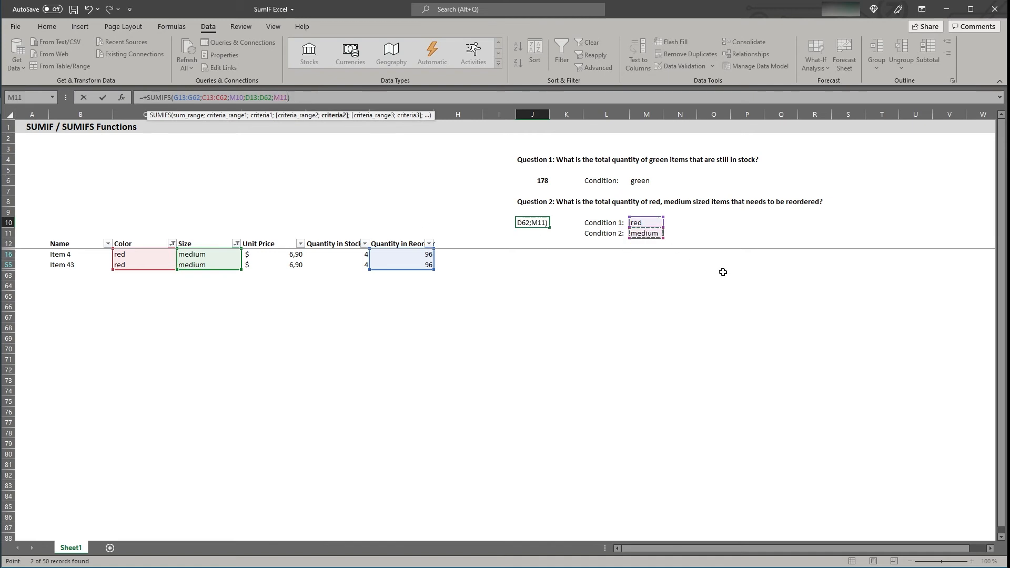
key(ctrl+Return)
Set Condition 1 in M10 to green and check J10 by filtering the Color column to green and summing the visible reorder quantities.
click(646, 223)
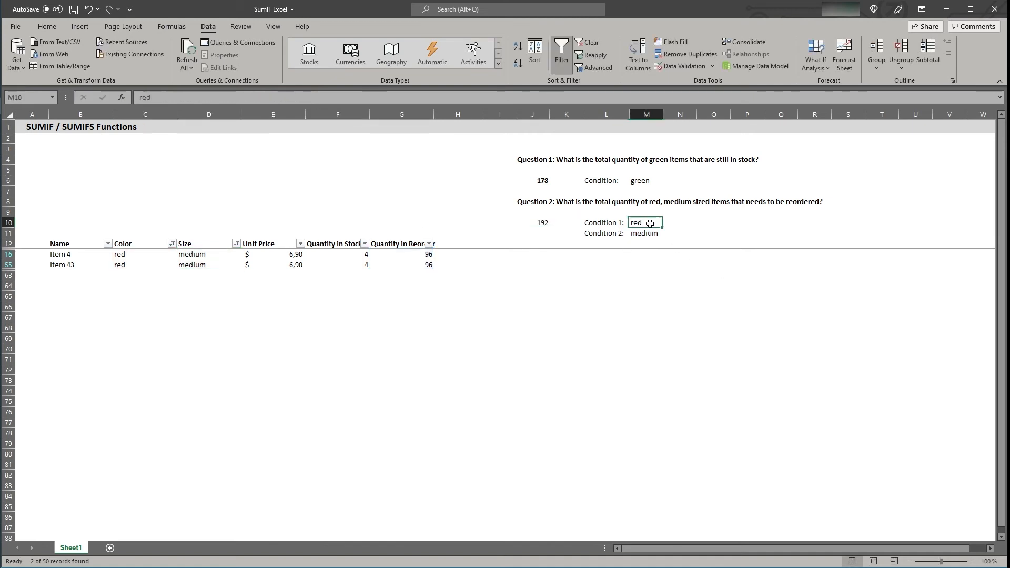
text(green)
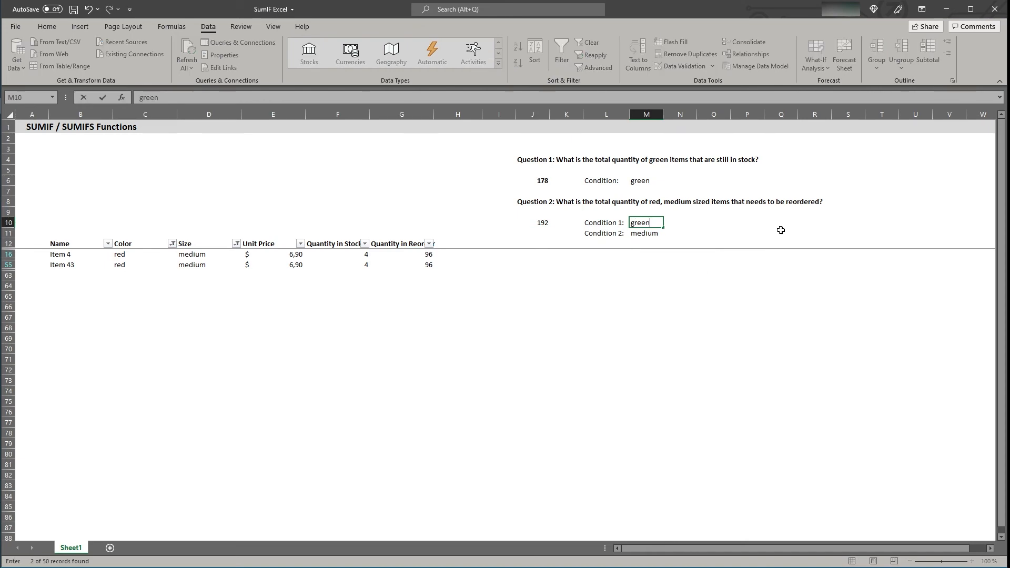
key(Return)
click(173, 243)
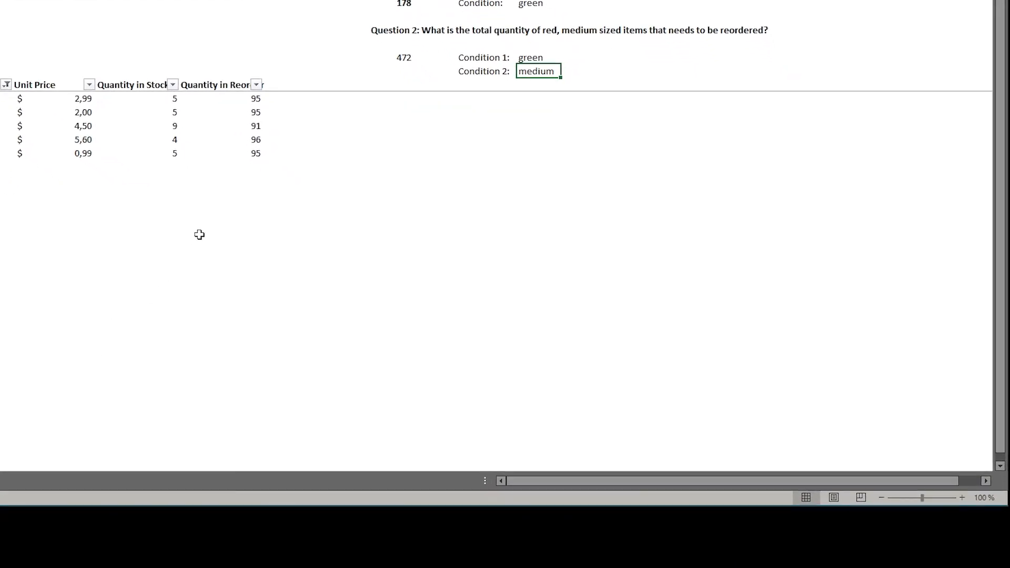
drag(317, 169, 317, 219)
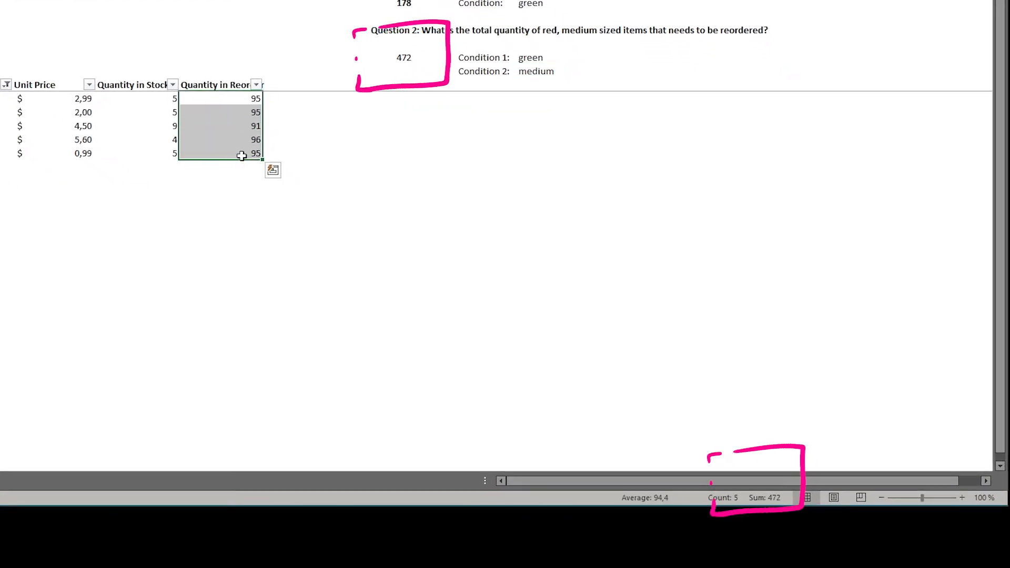
Set Condition 2 in M11 to small.
click(535, 71)
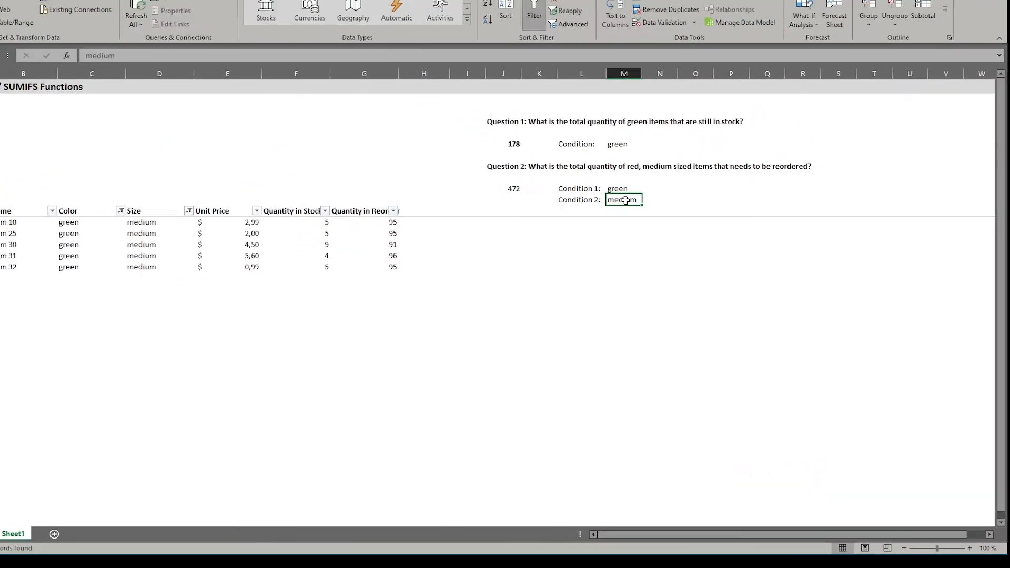
text(small)
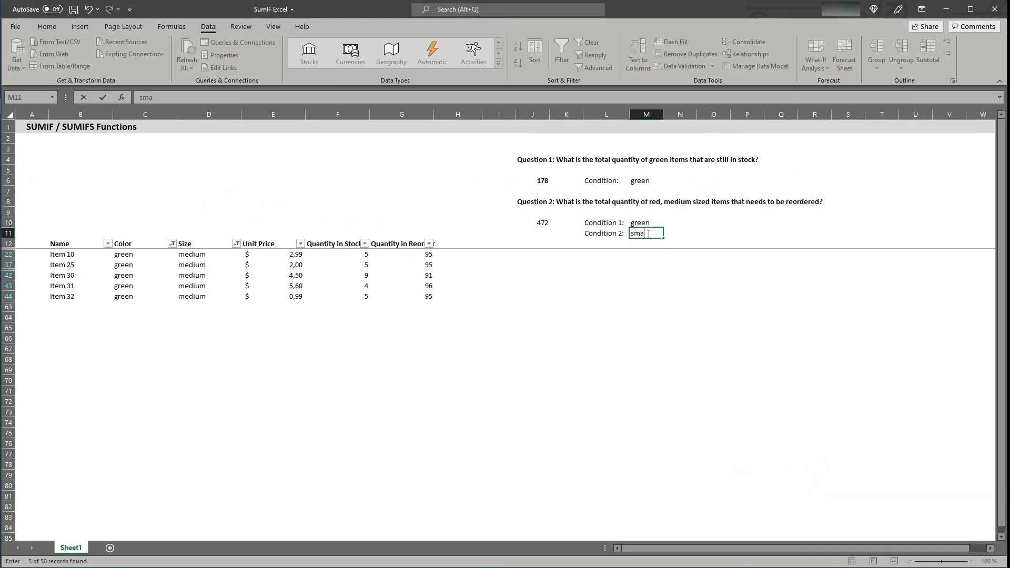
key(Return)
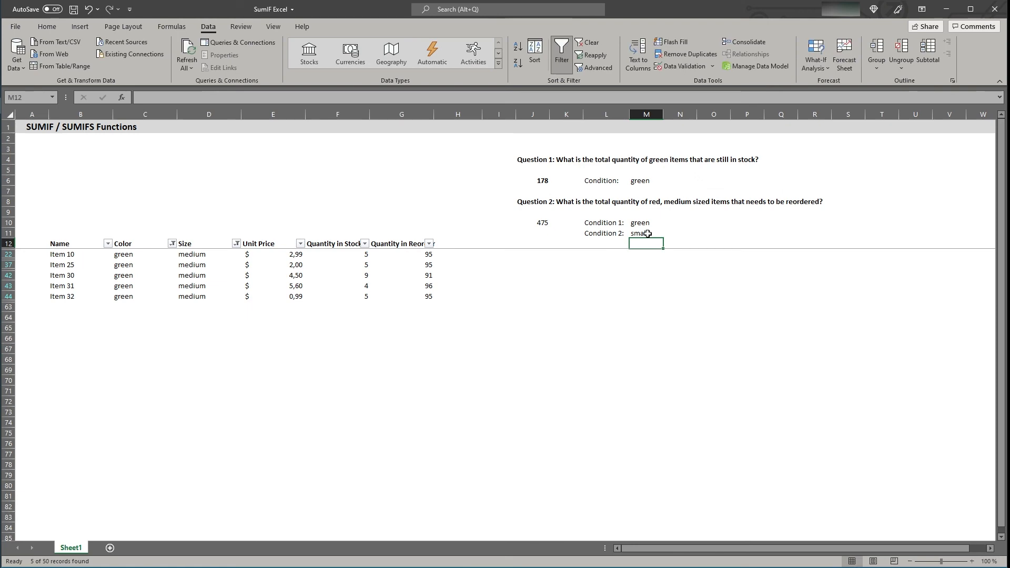
Filter the Size column to small only and check the sum of the visible reorder quantities against J10.
click(236, 243)
click(149, 387)
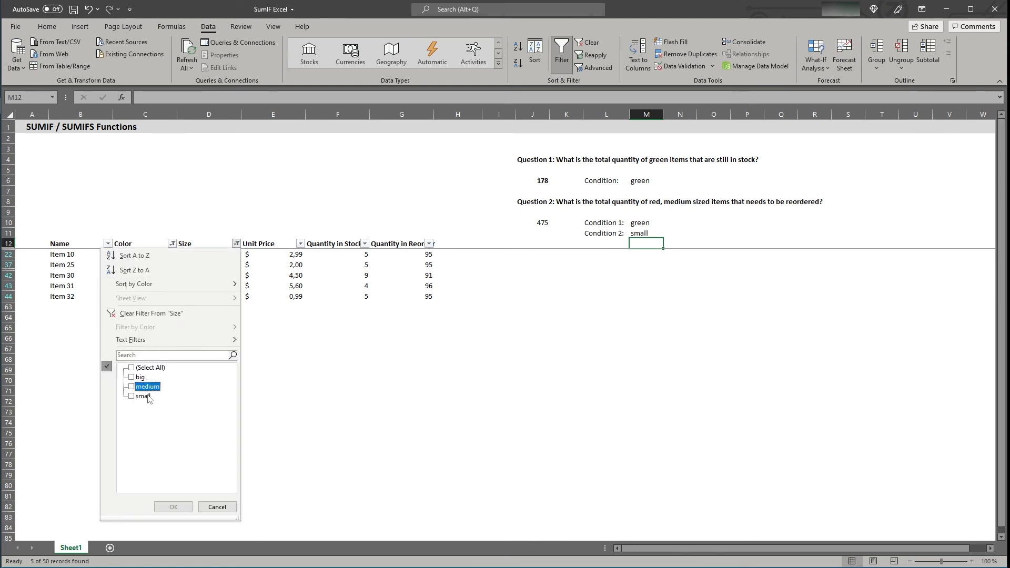
click(143, 396)
click(173, 506)
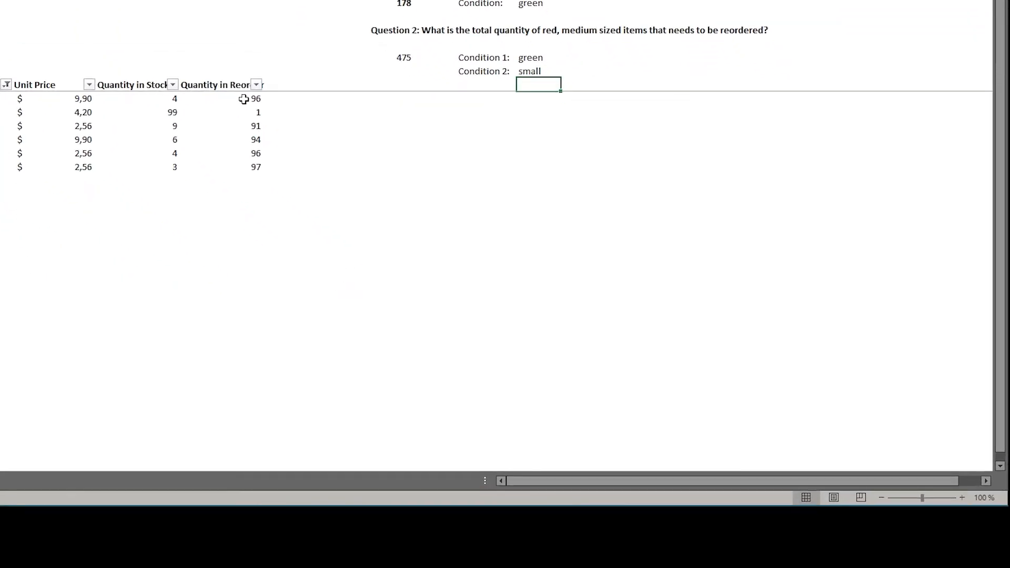
drag(243, 99, 241, 165)
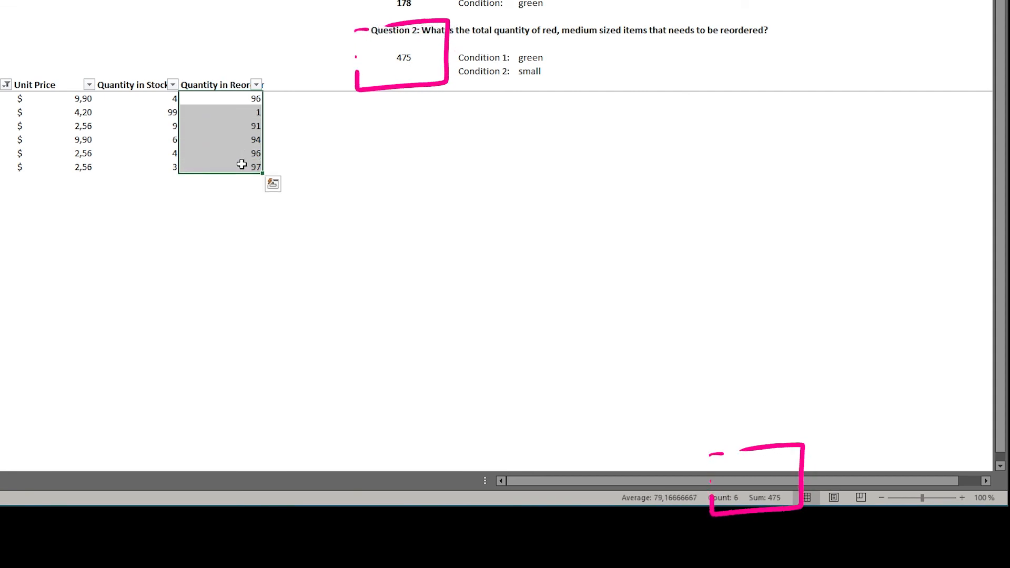
Make the sum range G13:G62 and the first criteria range C13:C62 absolute in J10's SUMIFS formula.
click(391, 57)
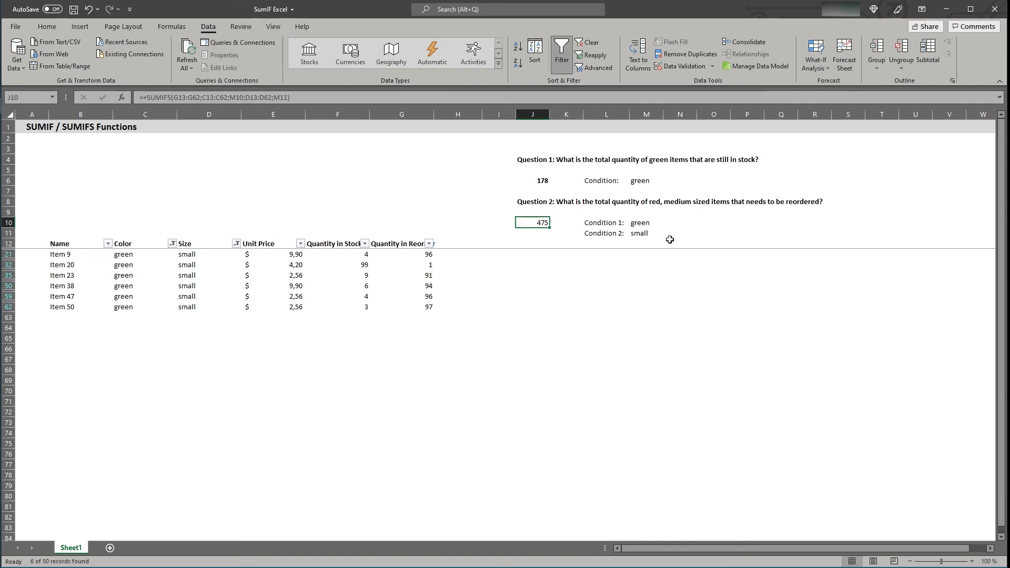
click(236, 97)
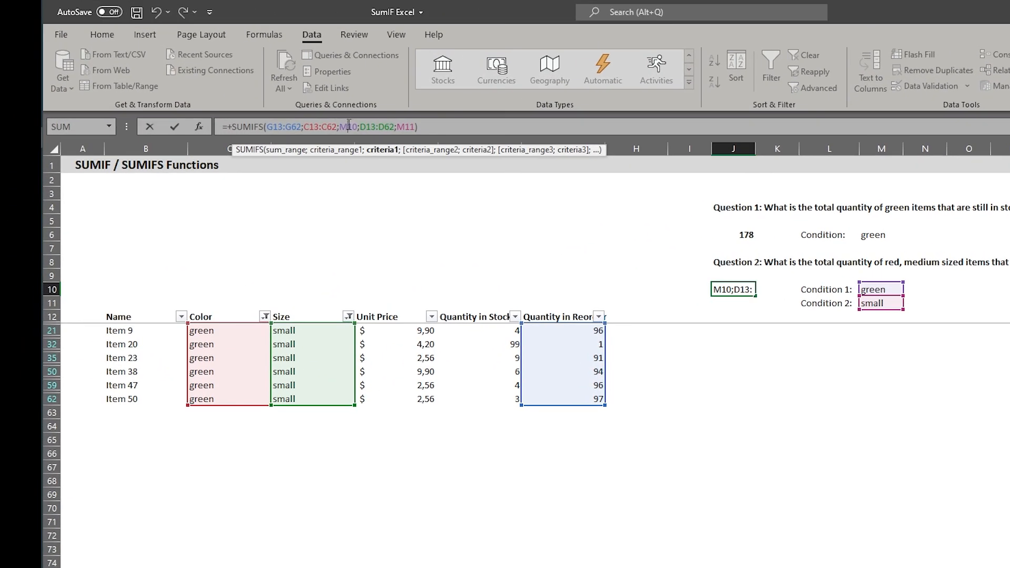
click(279, 128)
key(F4)
click(305, 127)
key(F4)
click(334, 127)
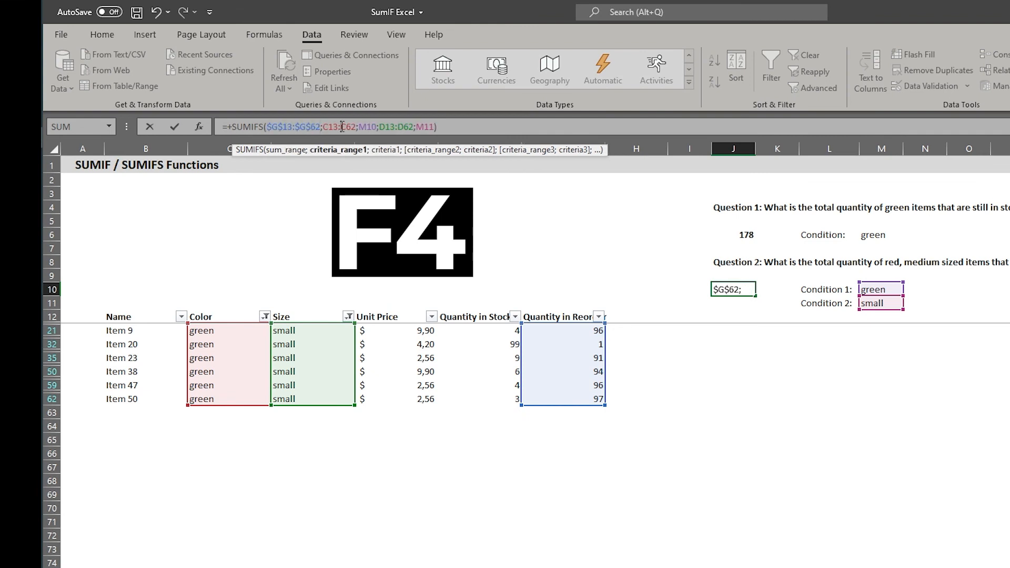
key(F4)
click(331, 127)
key(F4)
Make the M10 criterion, the criteria range D13:D62 and the M11 criterion absolute in J10's SUMIFS formula.
click(383, 126)
key(F4)
click(420, 126)
key(F4)
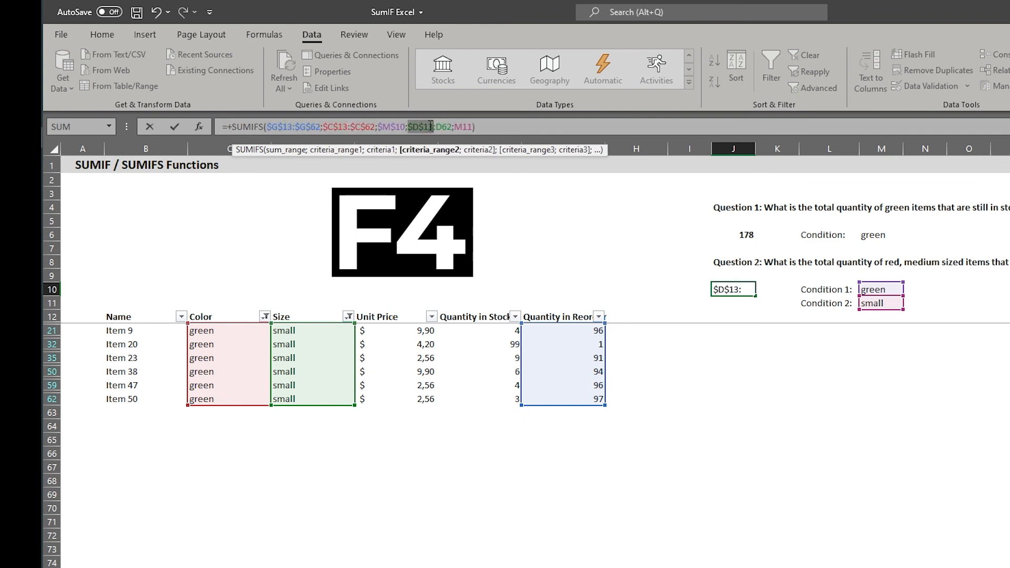
click(444, 127)
key(F4)
click(477, 126)
key(F4)
key(Return)
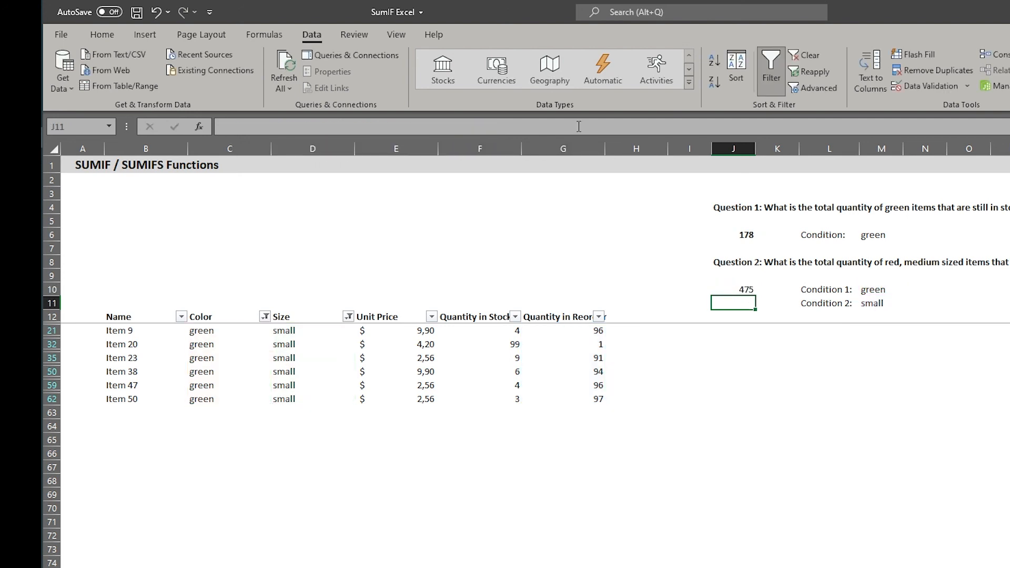
Copy the SUMIFS formula from J10 to E6 and examine the references in the copy.
key(Up)
key(ctrl+c)
key(Down)
click(418, 233)
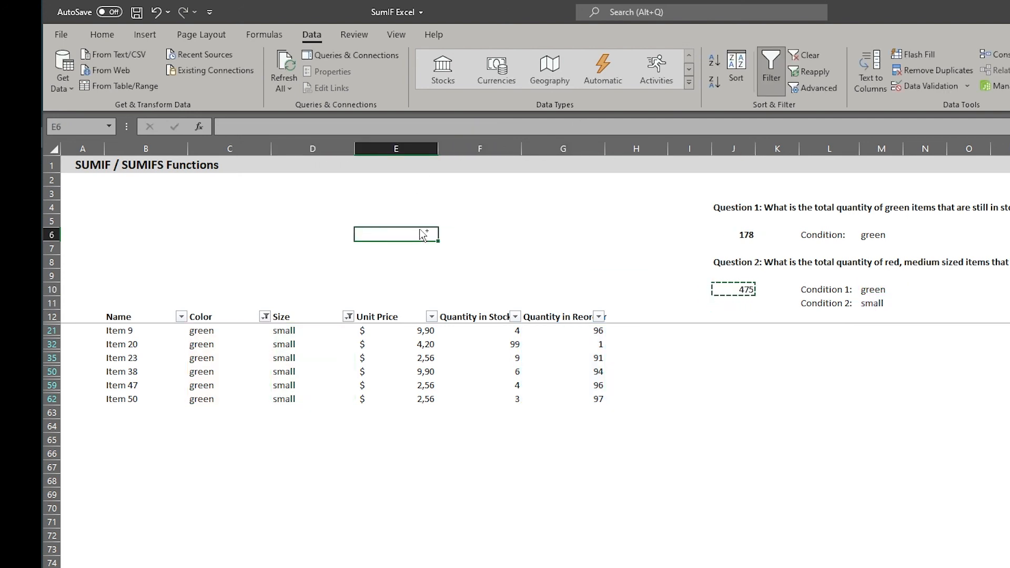
key(ctrl+v)
key(F2)
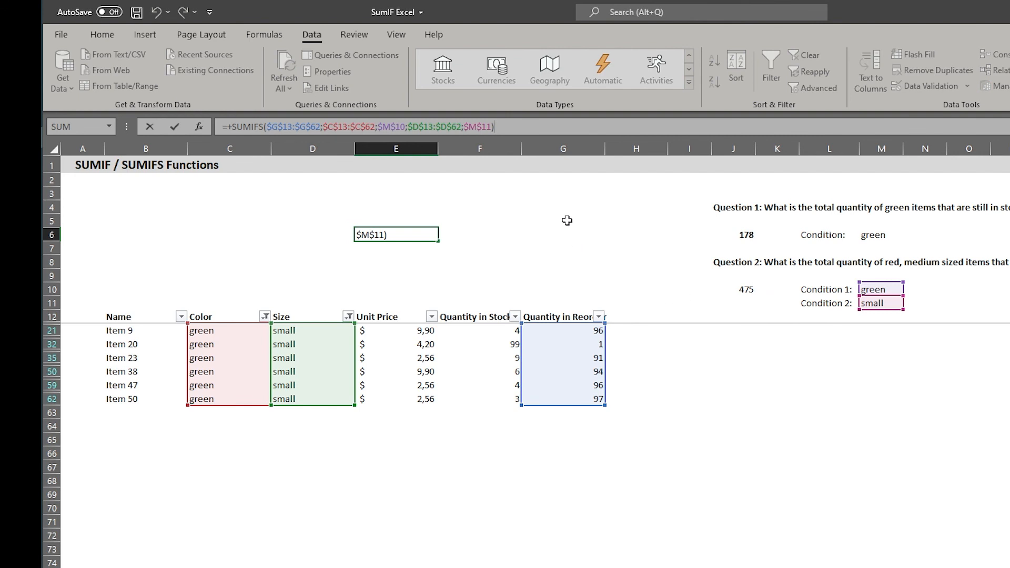
key(Escape)
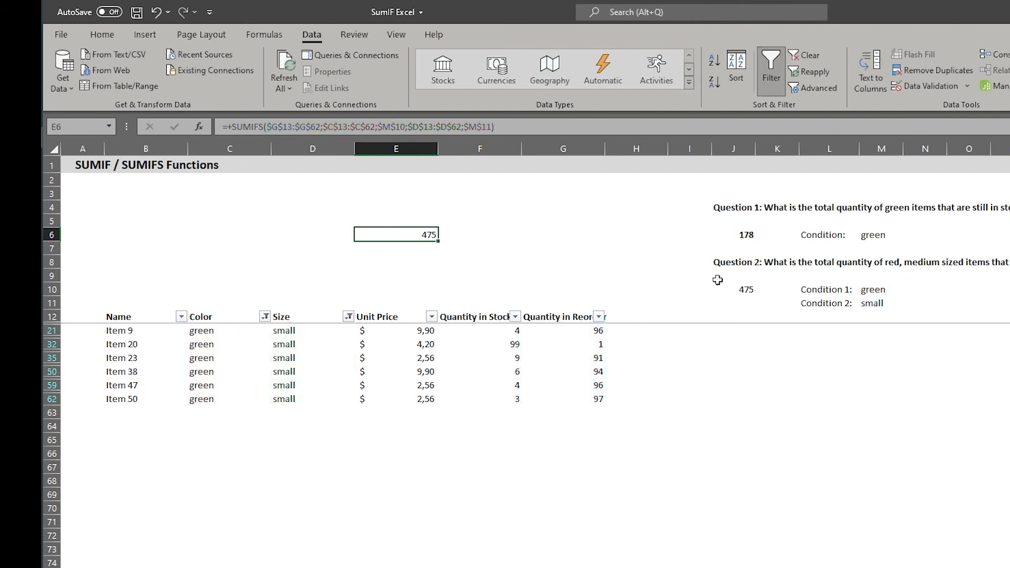
Copy the SUMIF formula with relative references from J6 to G6 and examine the references in the copy.
click(737, 233)
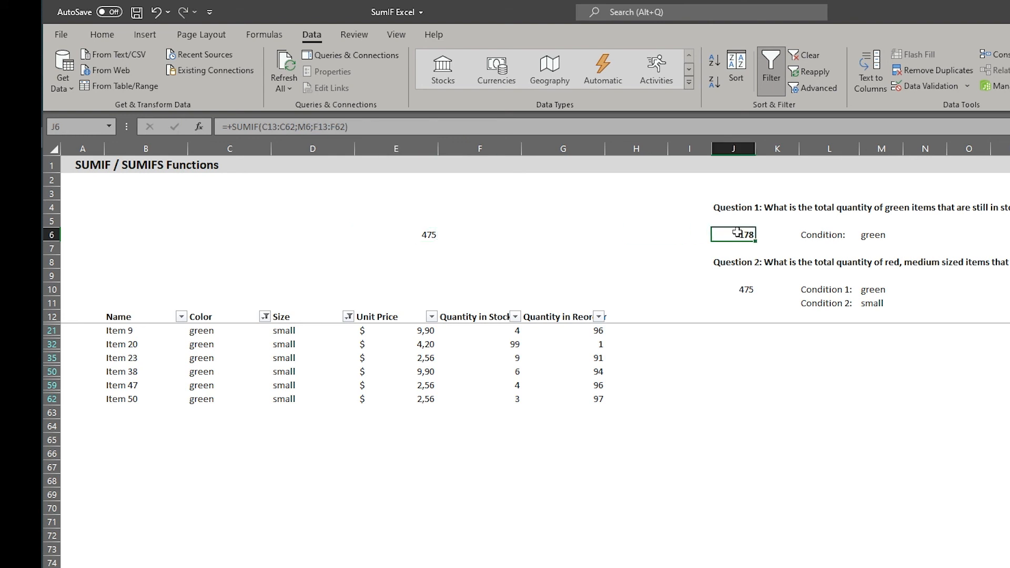
click(426, 132)
key(ctrl+Return)
key(ctrl+c)
click(529, 235)
key(ctrl+v)
key(Escape)
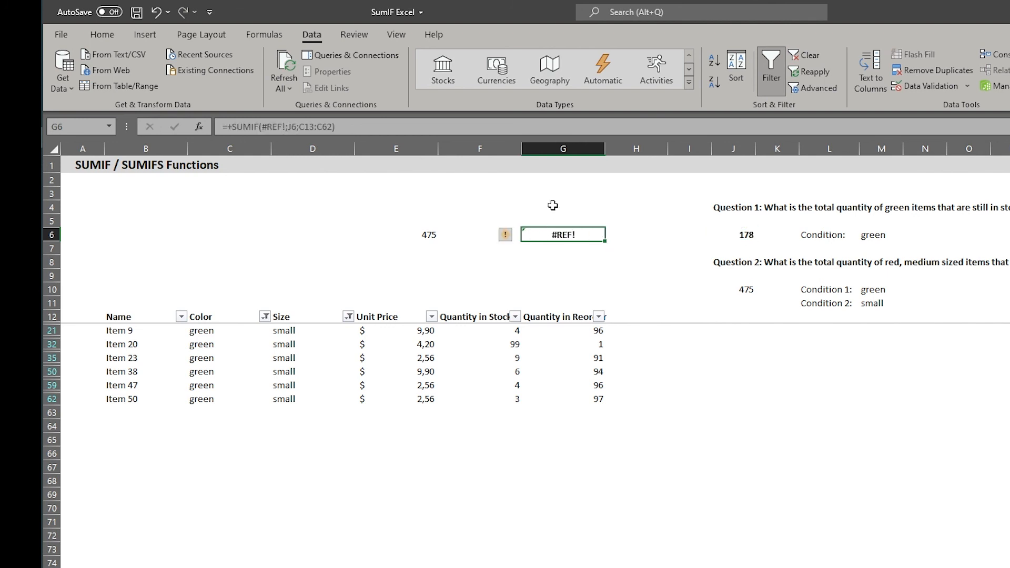
click(540, 132)
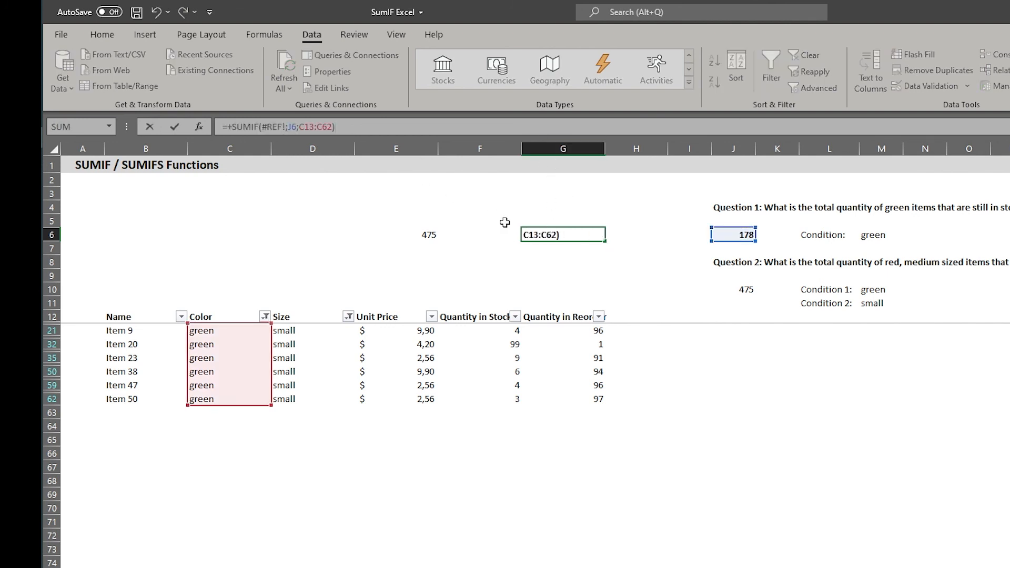
key(Escape)
Re-examine the absolute references of the SUMIFS formula in E6 for comparison with G6.
click(433, 235)
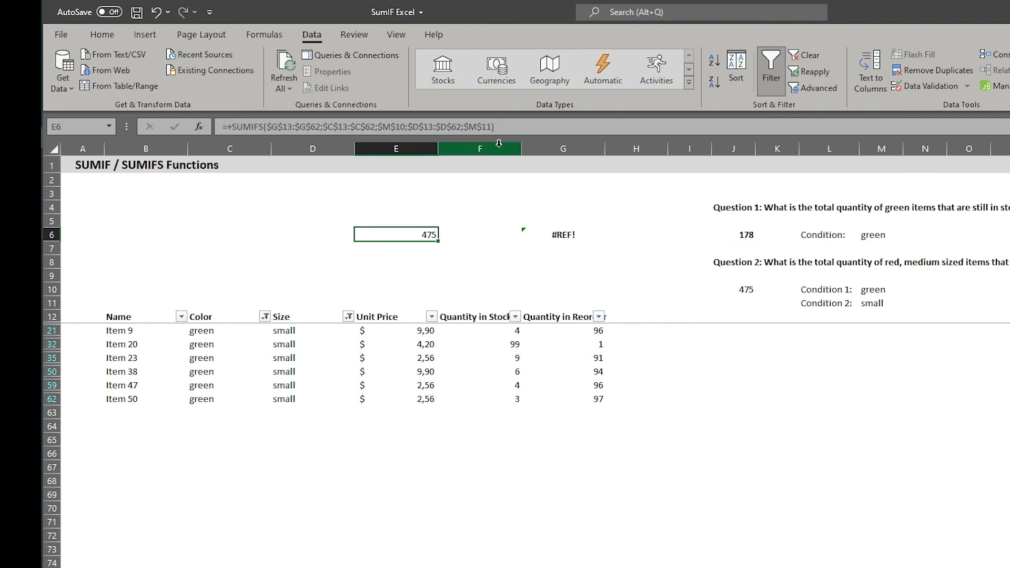
click(512, 130)
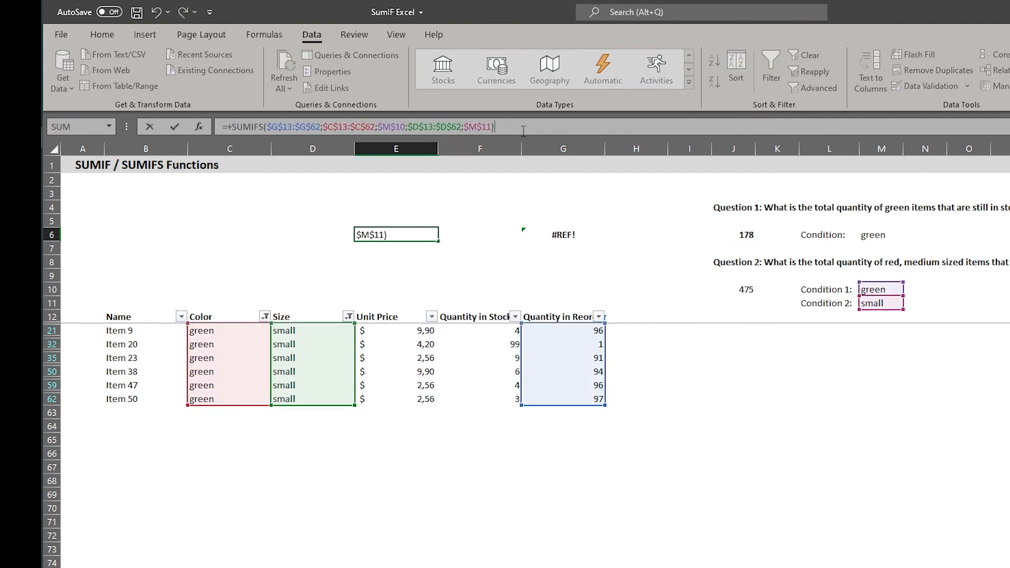
key(Escape)
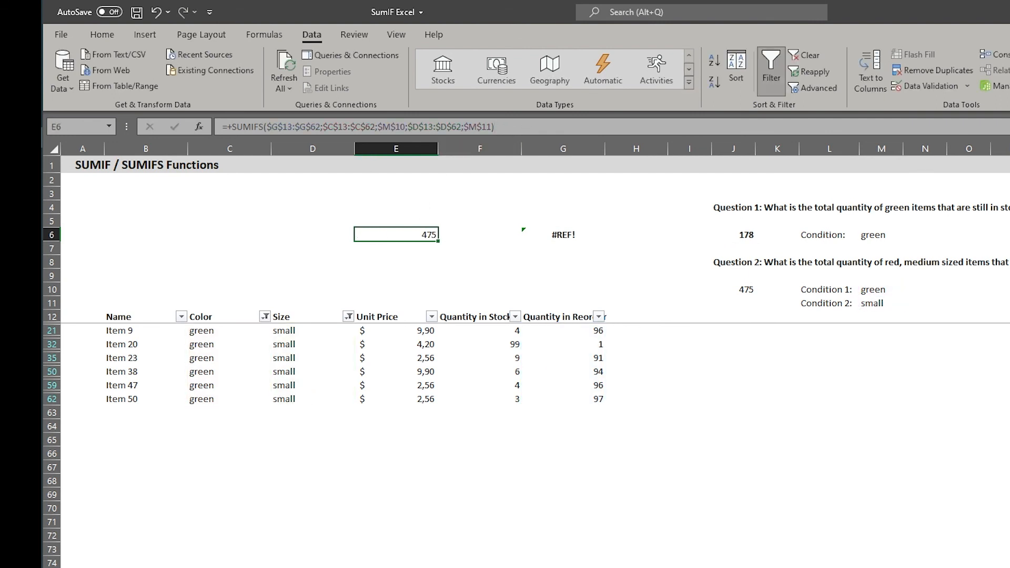